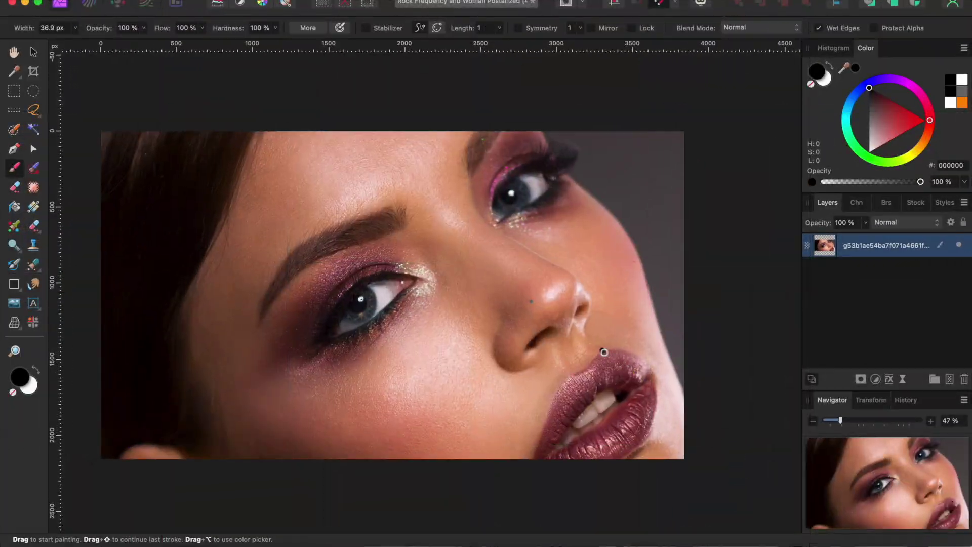
Search Pixabay stock for rock and drop a rock texture photo onto the canvas.
scroll(602, 348, left, 1)
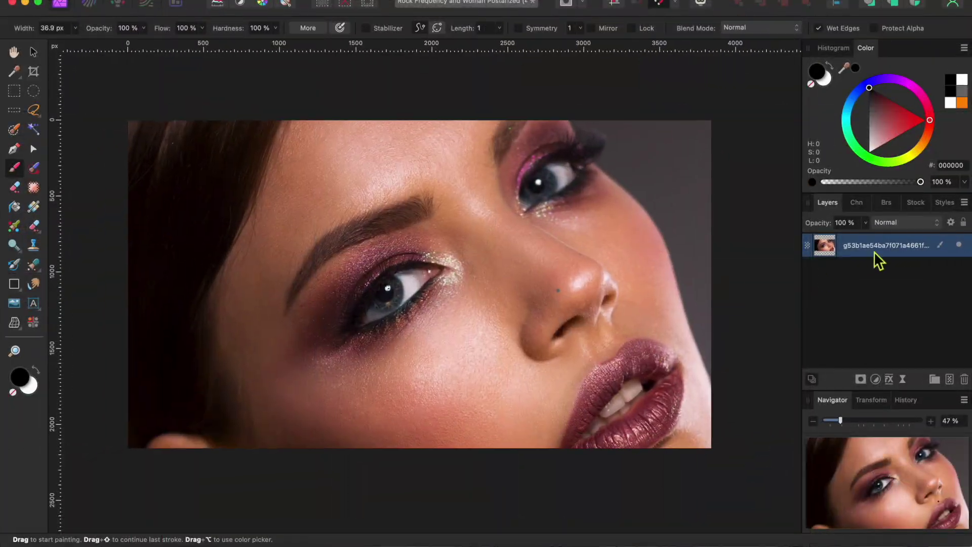
click(922, 208)
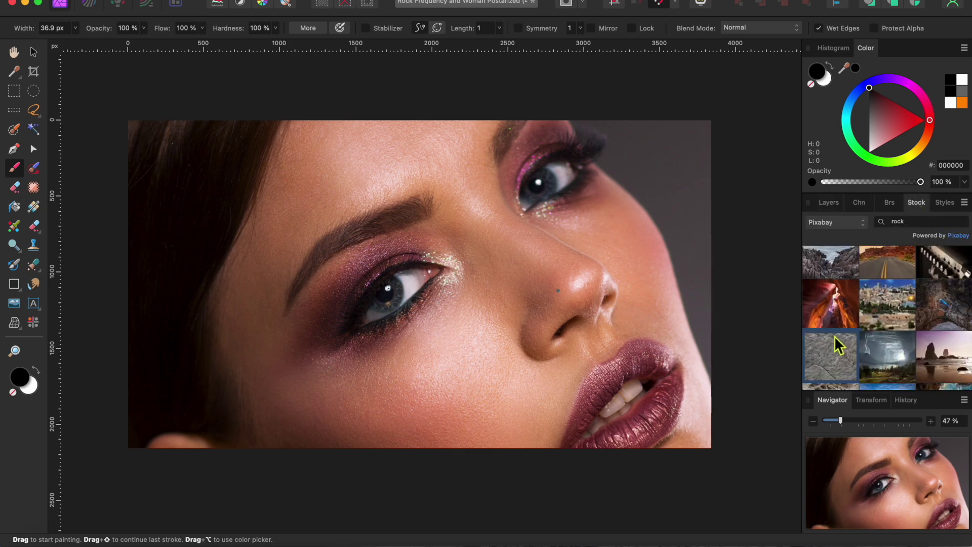
scroll(836, 334, down, 2)
drag(838, 321, 456, 341)
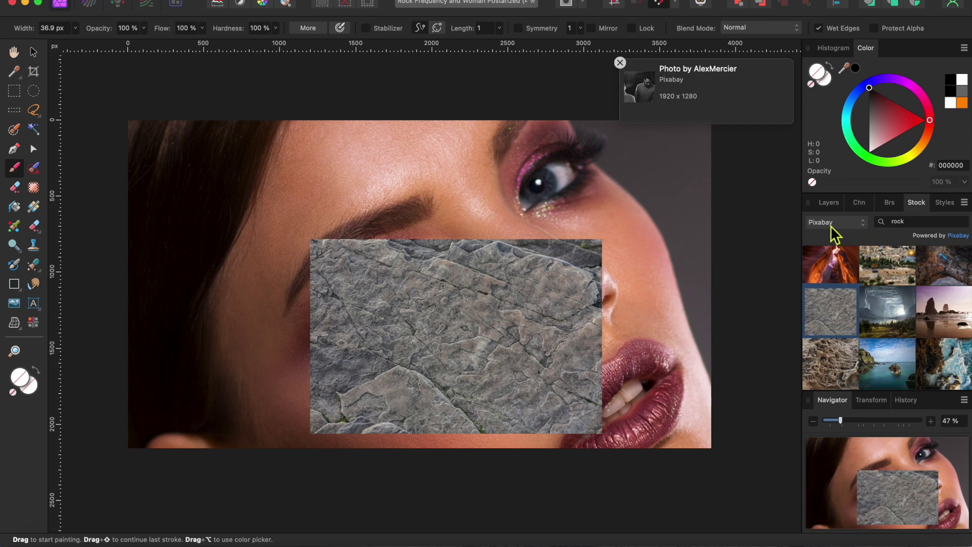
Scale the rock layer with the Move tool until it covers the whole canvas.
click(826, 204)
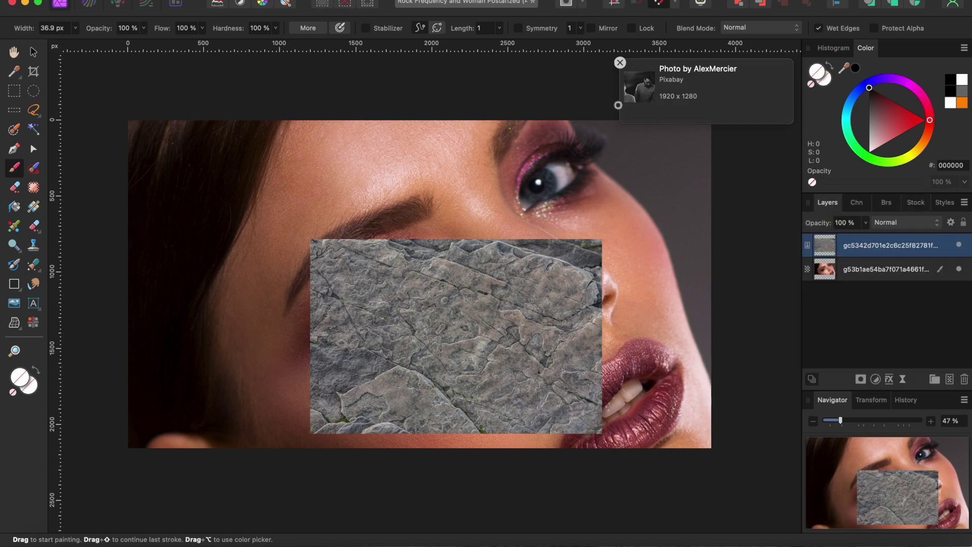
key(v)
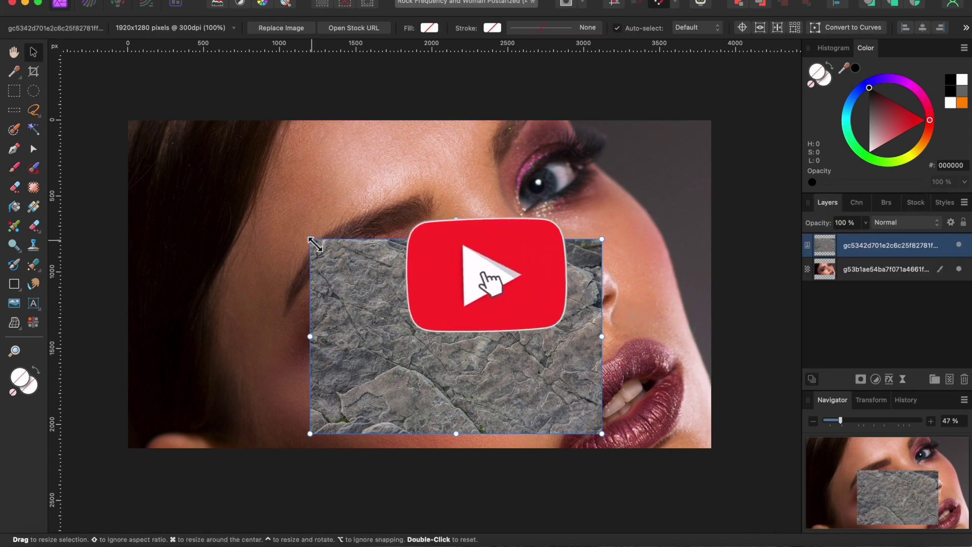
drag(311, 241, 144, 108)
drag(603, 434, 722, 501)
key(super+minus)
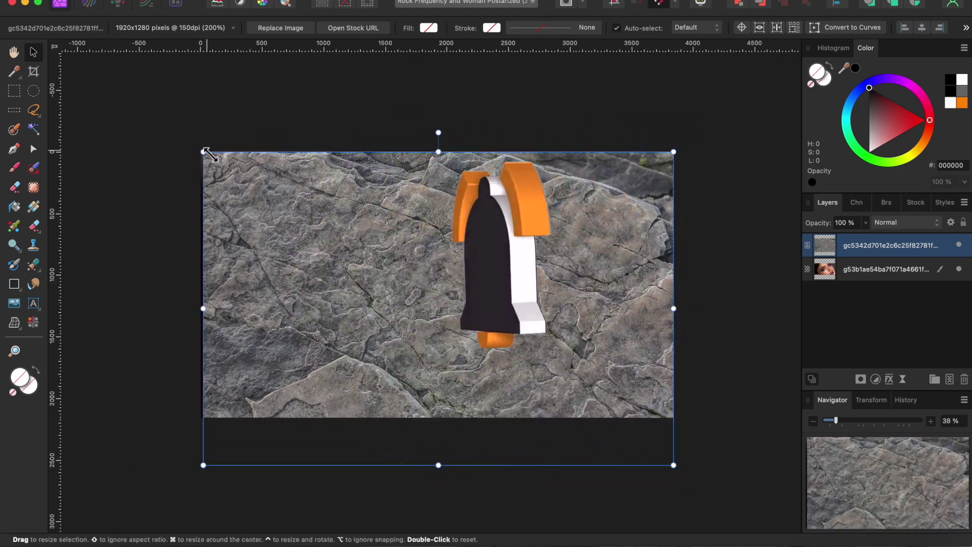
drag(202, 148, 205, 150)
Apply Frequency Separation to the rock layer with a radius of about 30.3 px.
key(super+d)
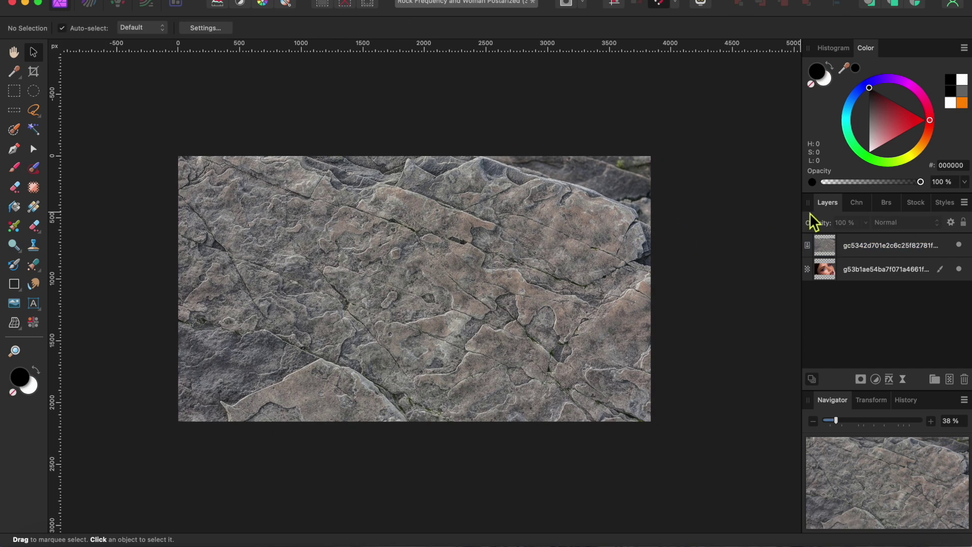
click(879, 251)
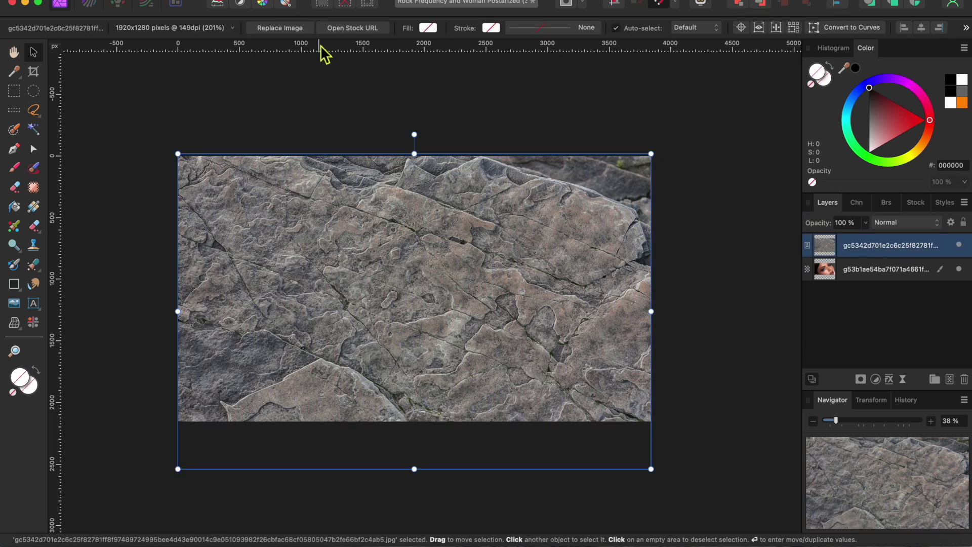
click(400, 0)
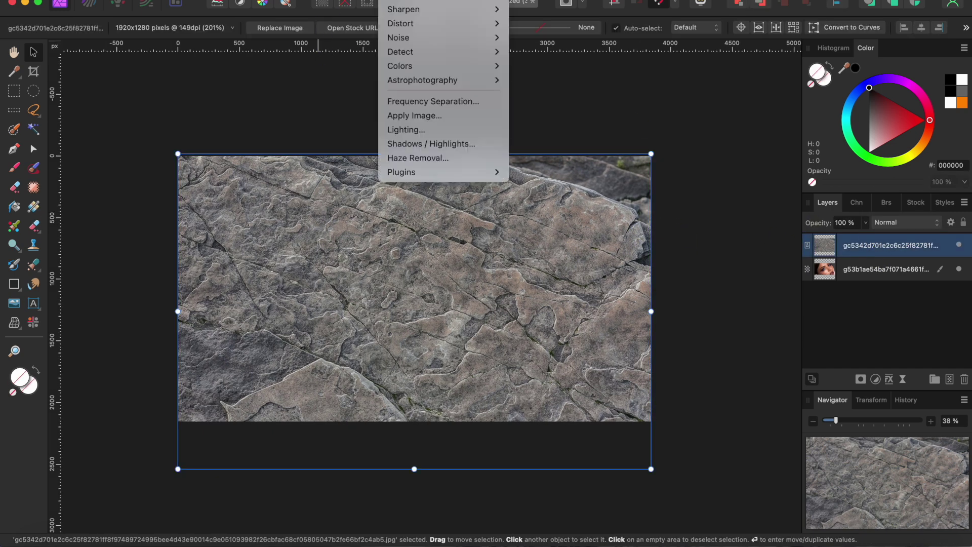
click(423, 100)
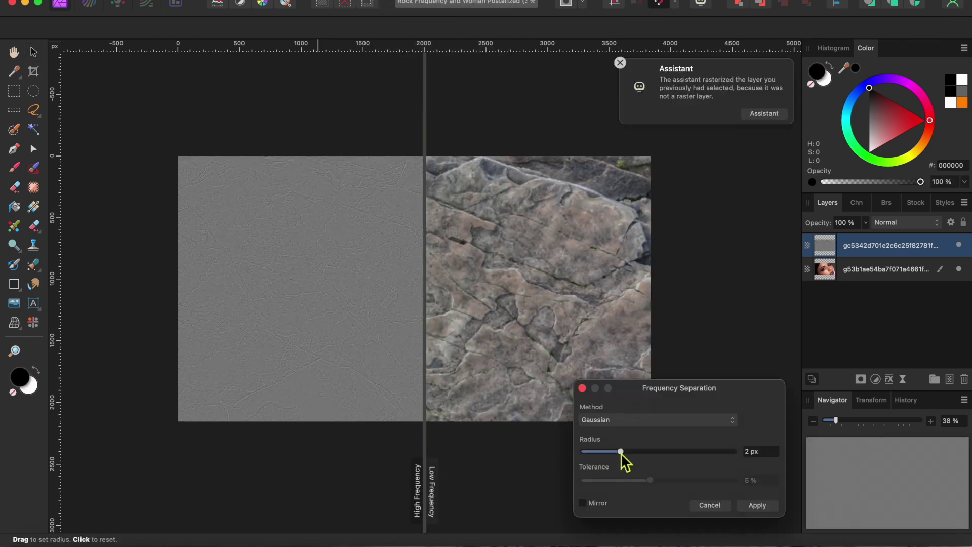
drag(622, 452, 686, 455)
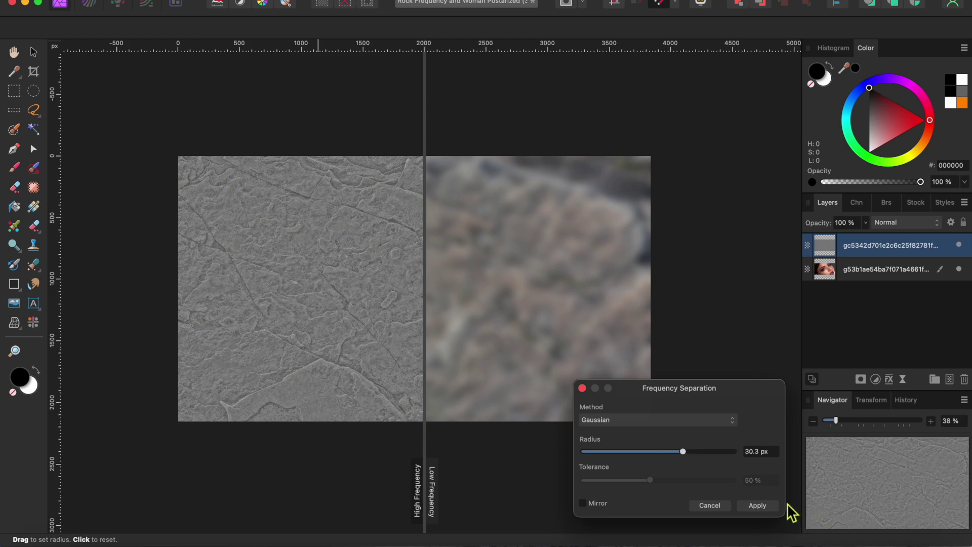
click(760, 506)
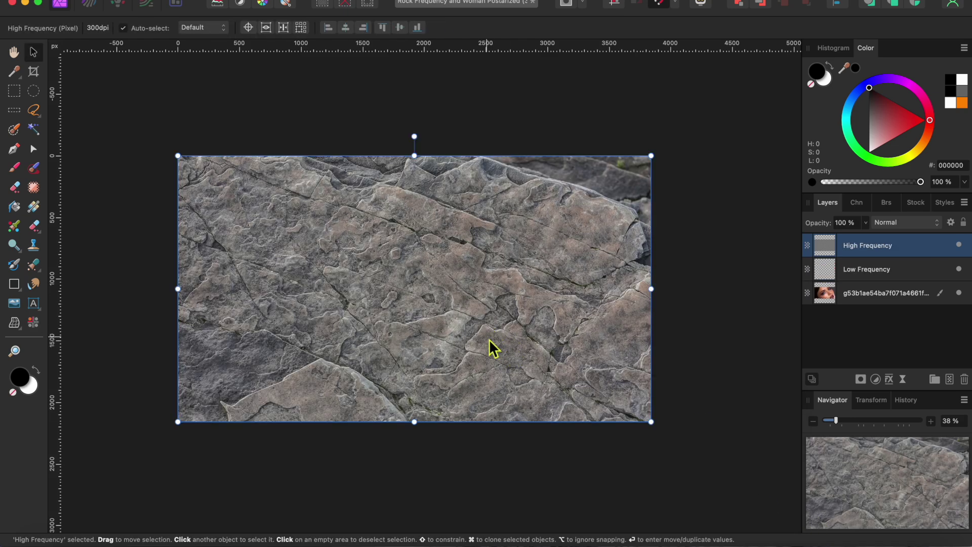
Delete the Low Frequency layer so only the High Frequency rock detail remains.
scroll(442, 305, up, 3)
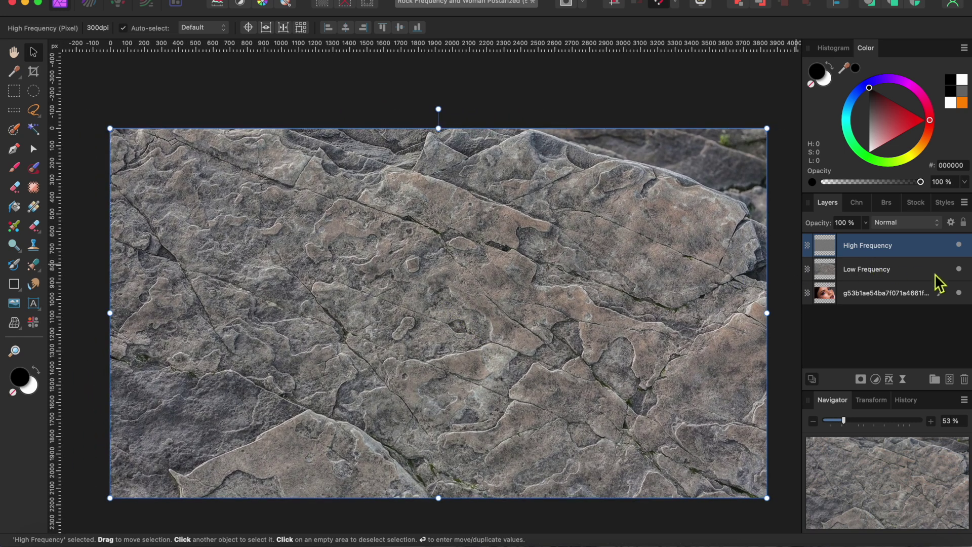
click(910, 270)
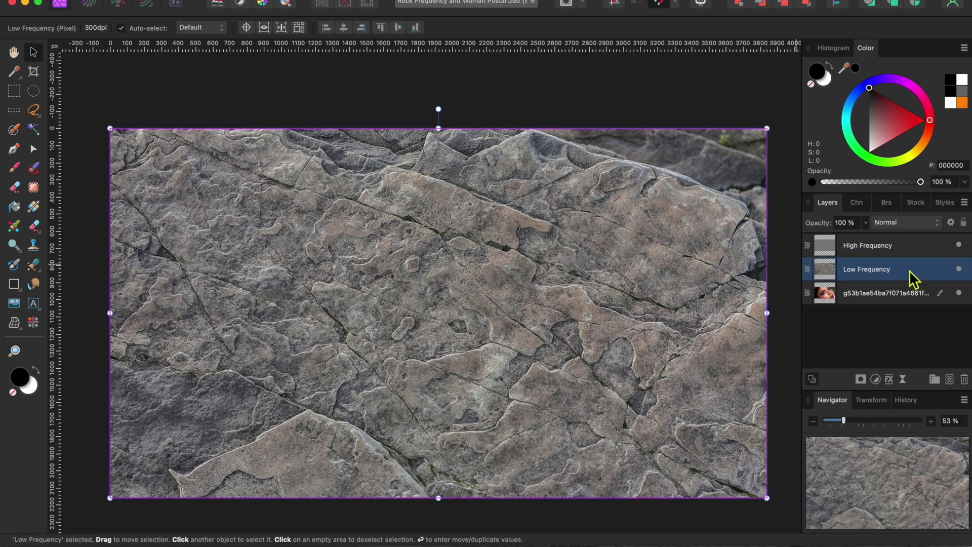
key(Delete)
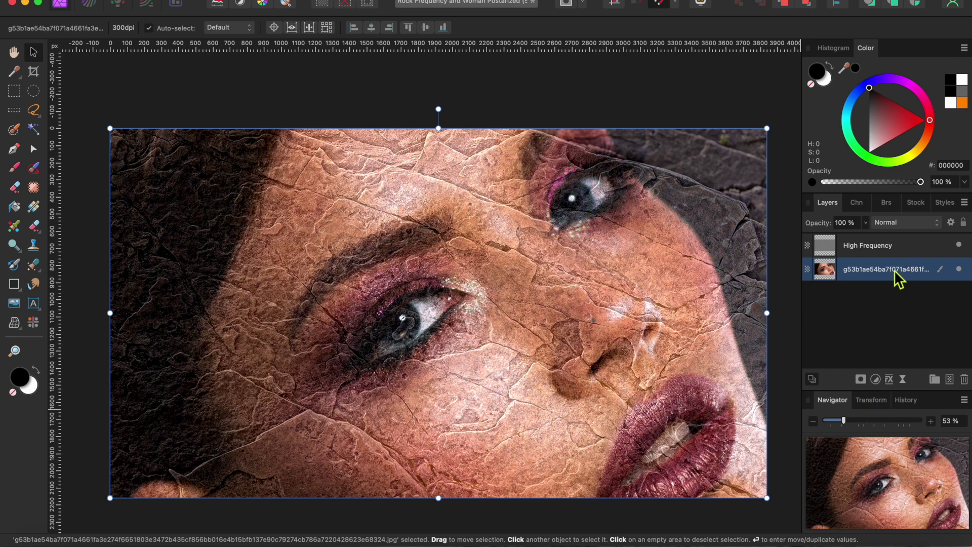
click(880, 381)
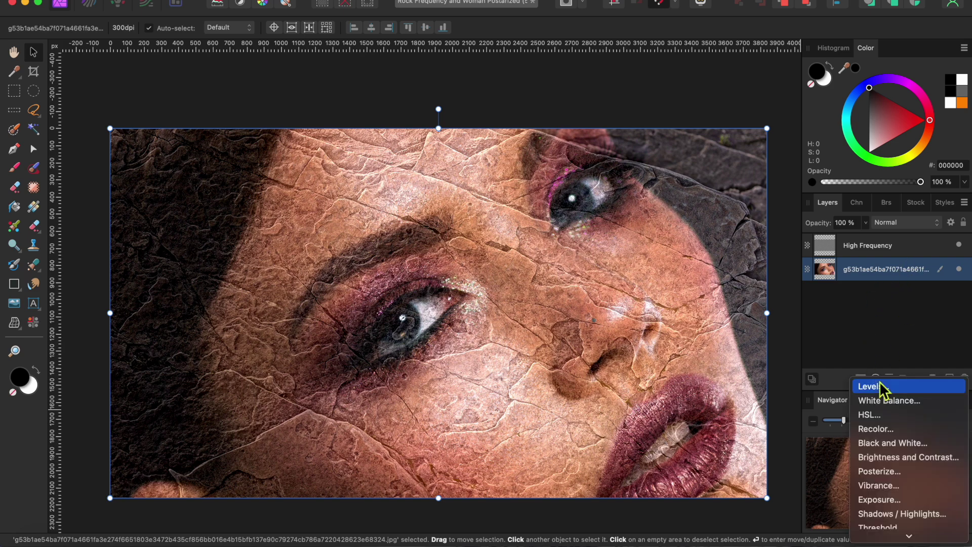
Add a Posterize adjustment to the portrait, trying 3 levels before settling on 4.
click(882, 472)
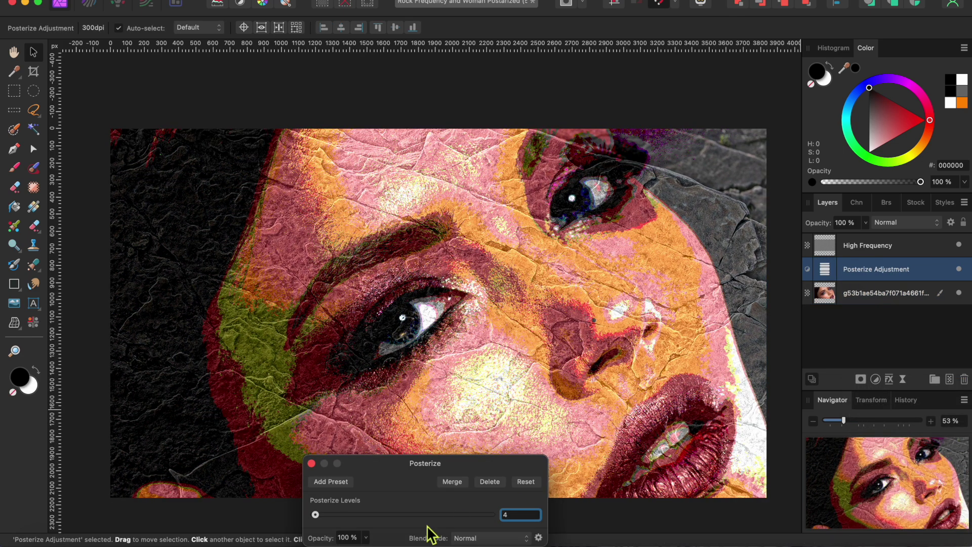
click(520, 520)
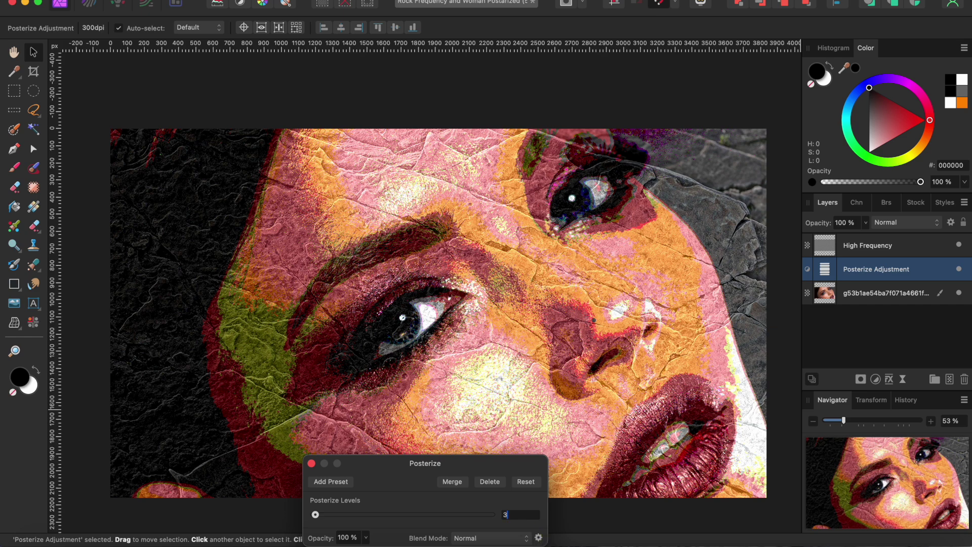
text(3)
key(Return)
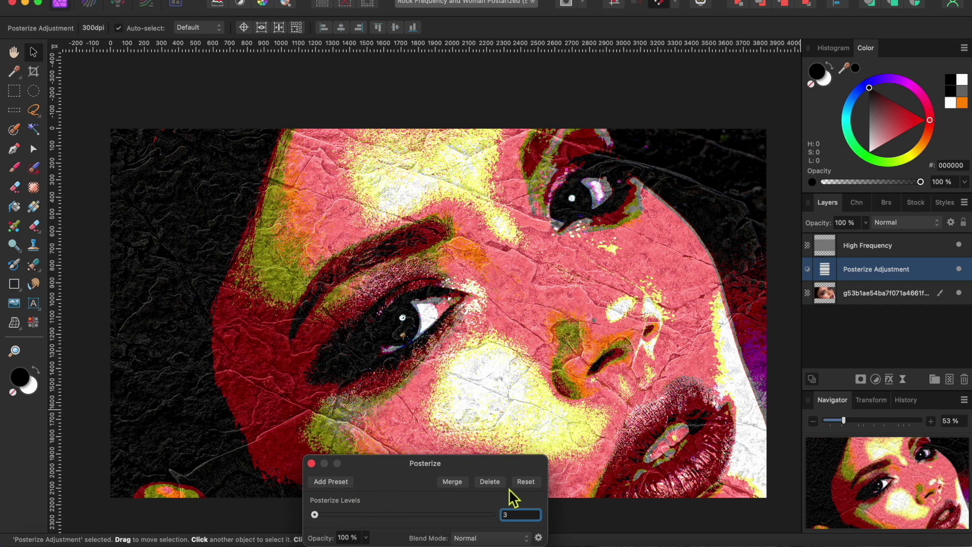
click(520, 517)
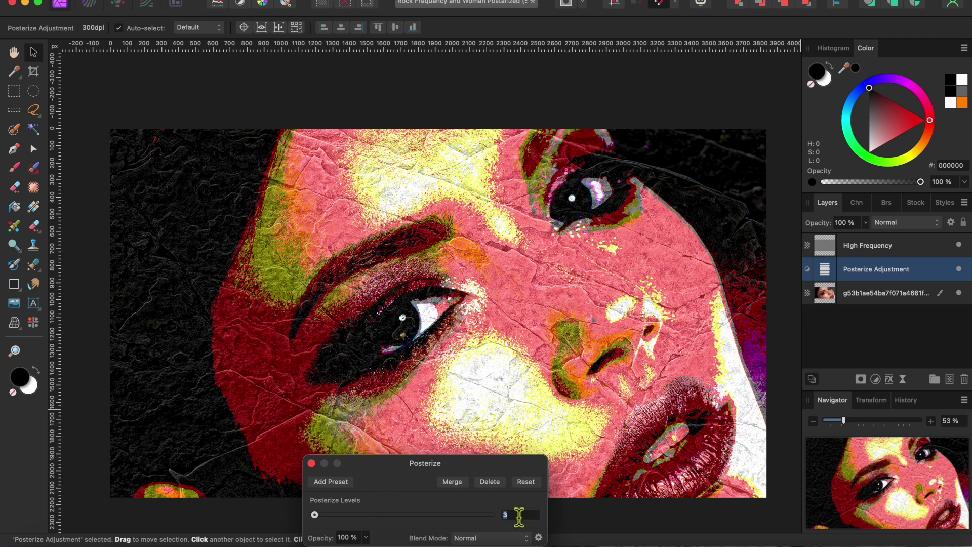
key(Return)
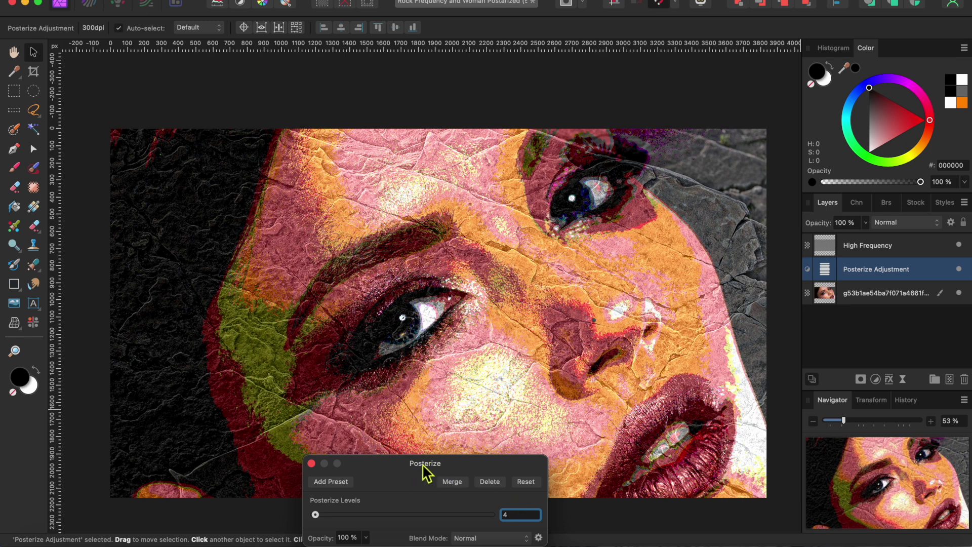
click(312, 463)
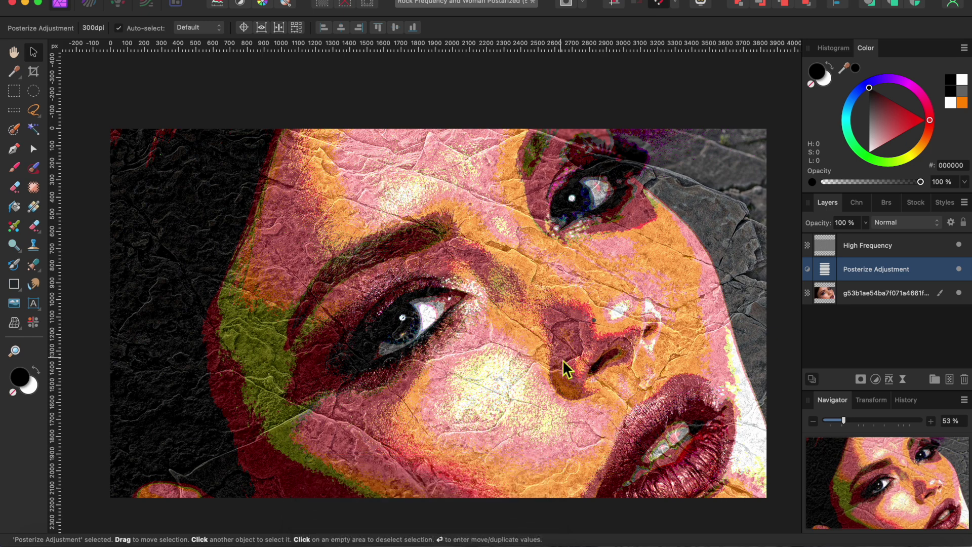
Nest the Posterize adjustment inside the portrait layer and collapse it.
drag(886, 278, 897, 303)
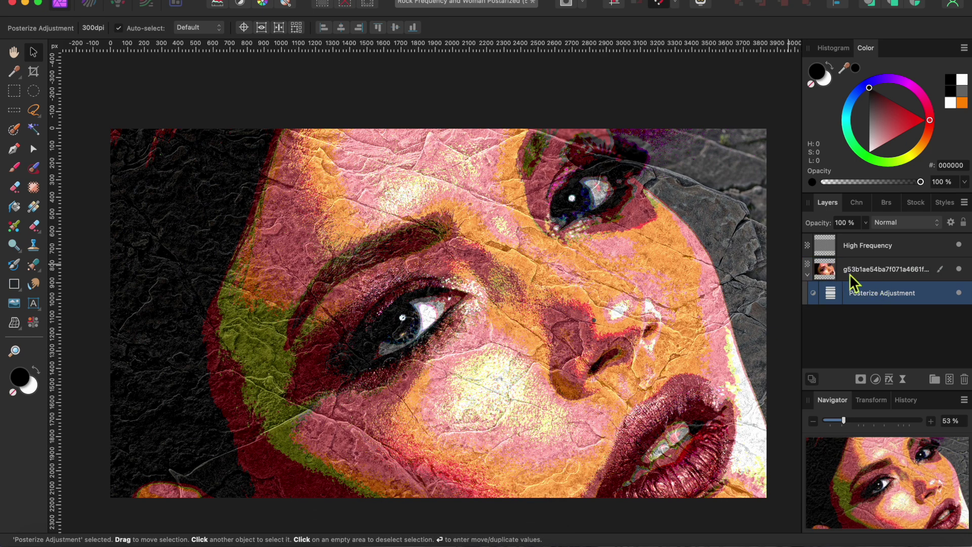
click(808, 275)
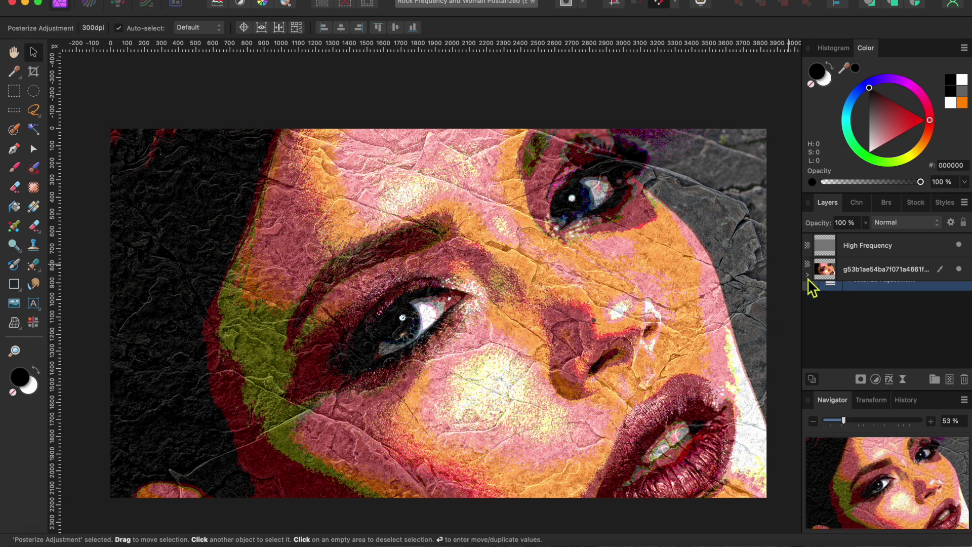
click(887, 276)
Add an empty Pixel layer above the portrait and ready a 74.3 px Paint Brush.
click(950, 380)
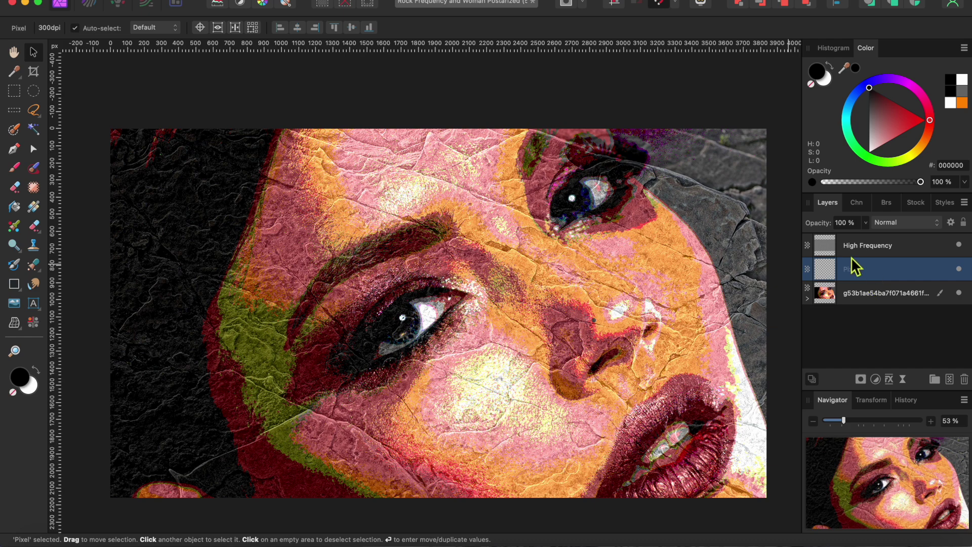
click(15, 168)
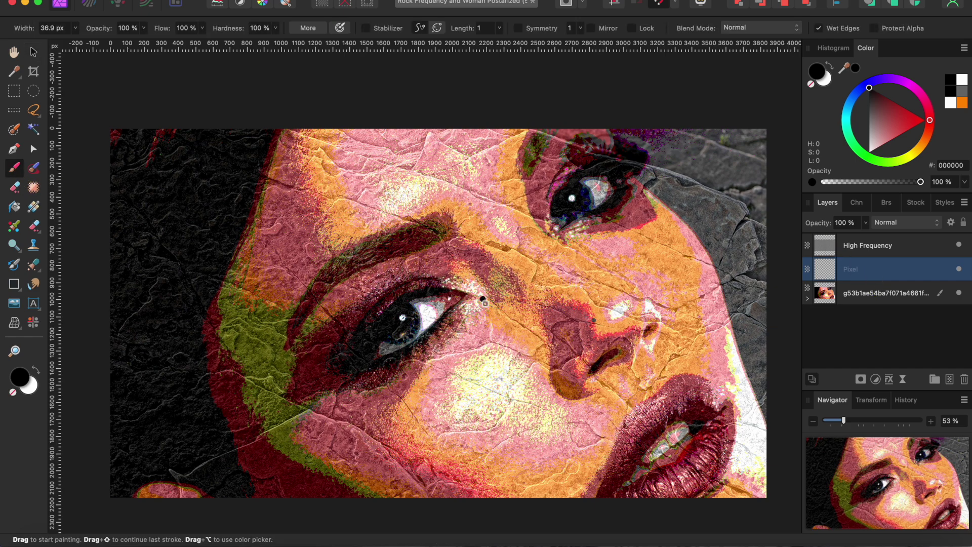
key(bracketright)
Choose the 32 px Round Brush and set the paint colour to bright blue #1300FF.
click(887, 204)
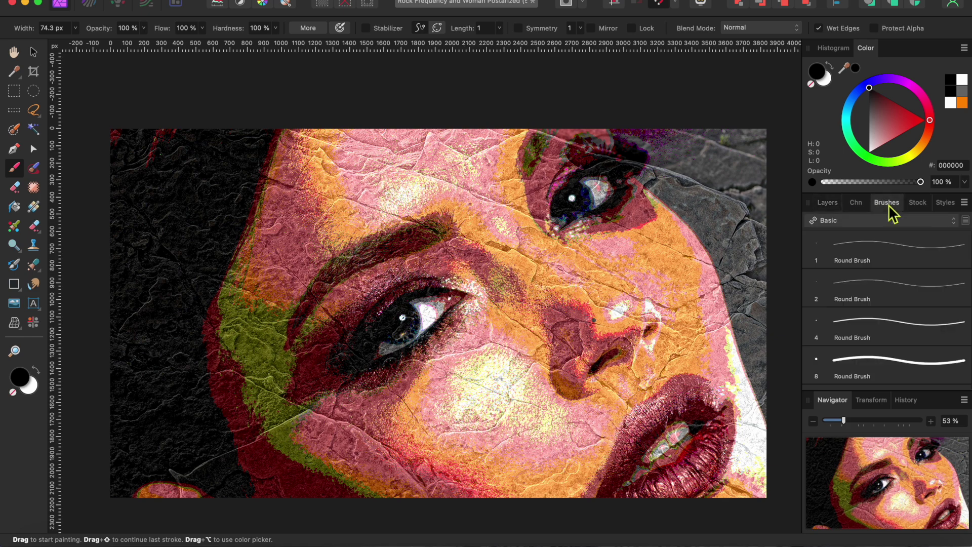
scroll(891, 343, down, 5)
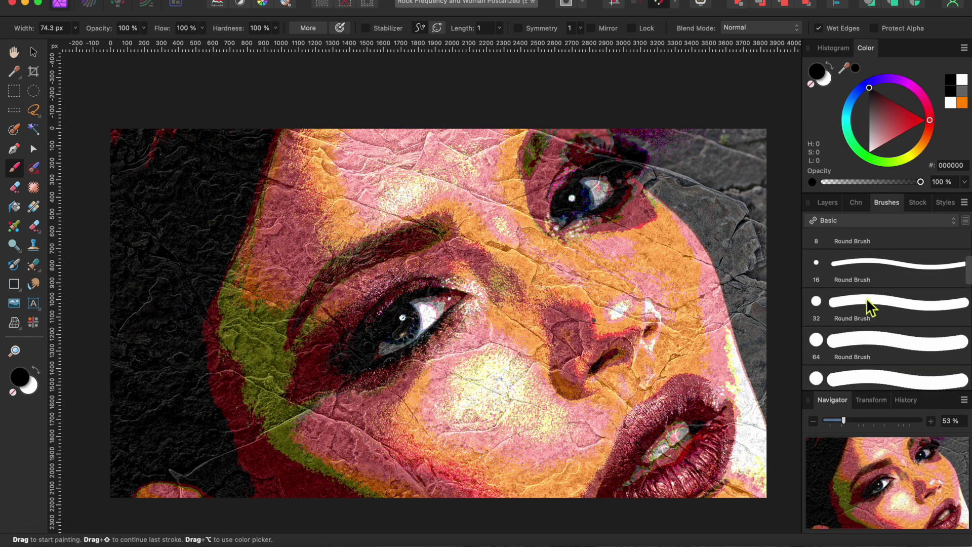
click(868, 310)
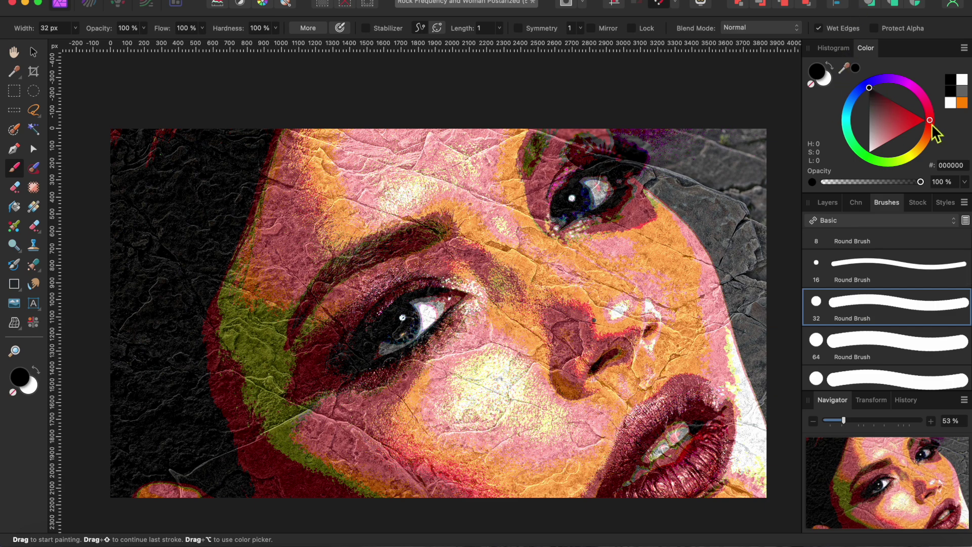
drag(933, 130, 871, 84)
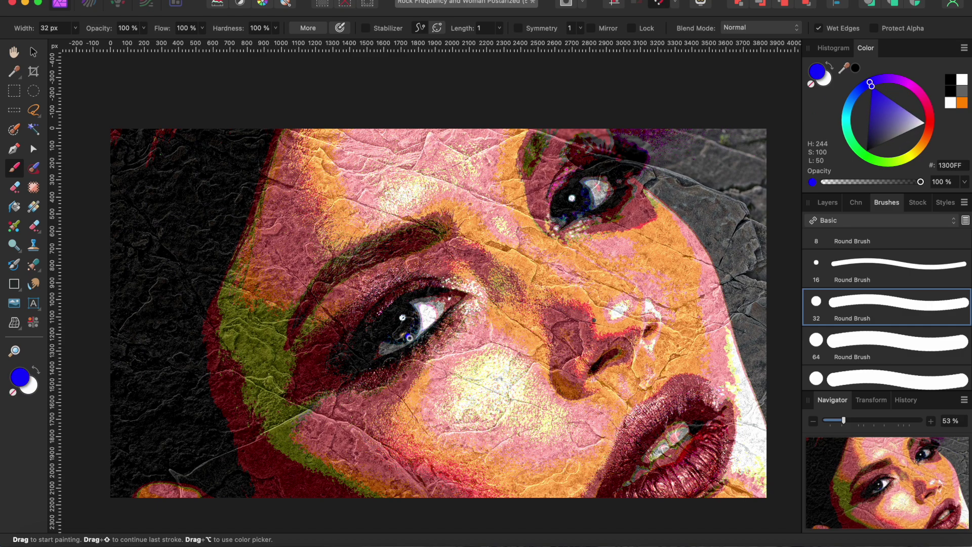
scroll(409, 337, up, 6)
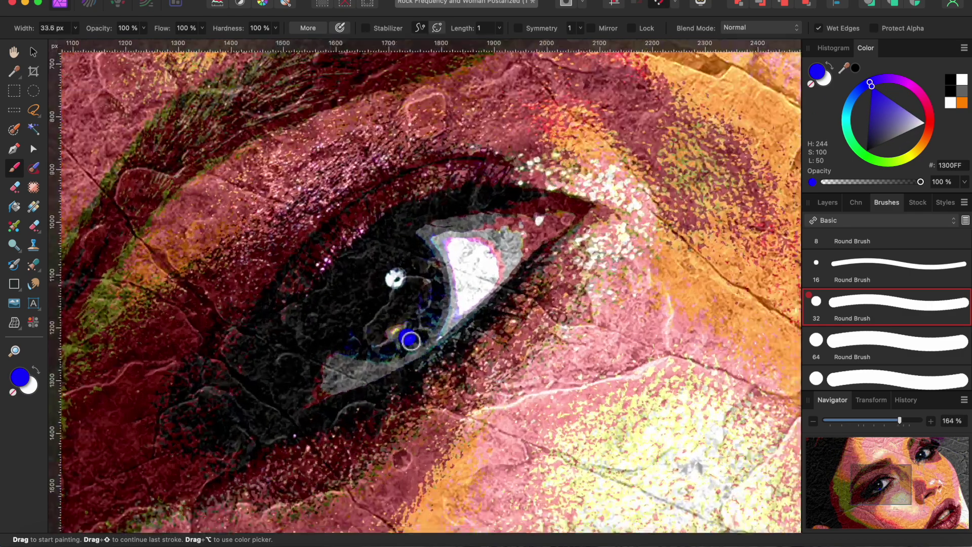
Paint blue over the irises of both eyes, using a smaller brush for finer strokes.
mouse_move(356, 345)
mouse_down()
mouse_move(407, 350)
mouse_move(346, 350)
mouse_move(400, 335)
mouse_move(425, 312)
mouse_move(433, 267)
mouse_move(445, 293)
mouse_move(430, 331)
mouse_move(393, 353)
mouse_move(434, 284)
mouse_up()
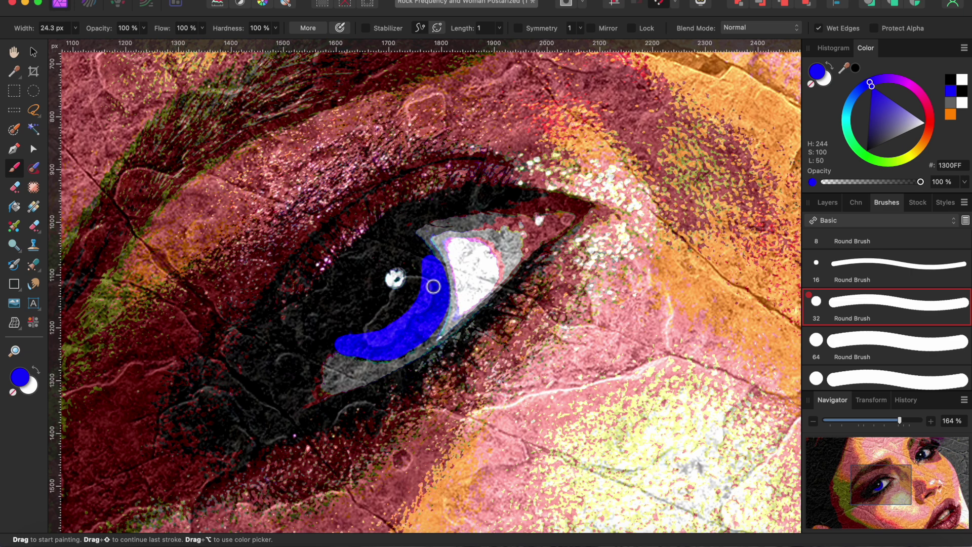
key(bracketleft)
scroll(443, 318, up, 10)
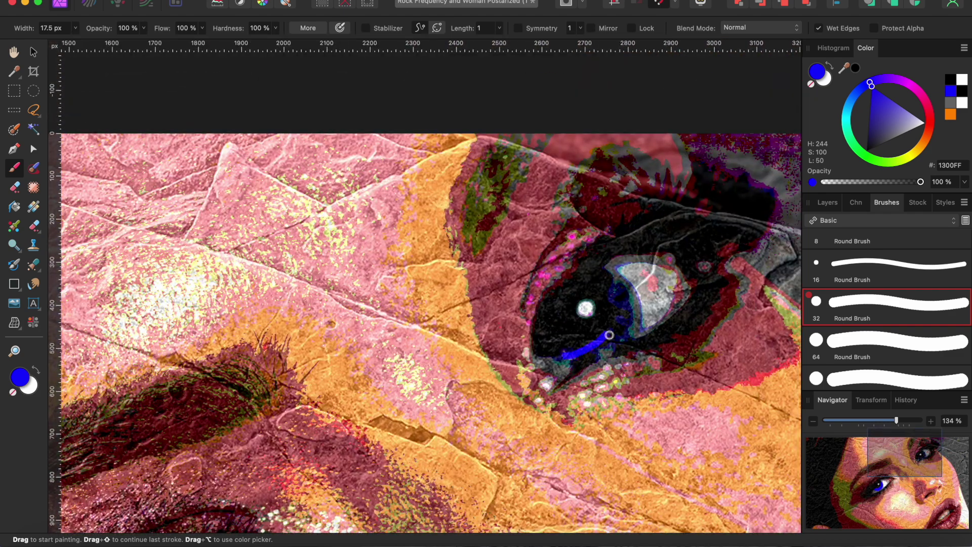
mouse_move(609, 336)
mouse_down()
mouse_move(619, 290)
mouse_move(631, 321)
mouse_move(606, 343)
mouse_up()
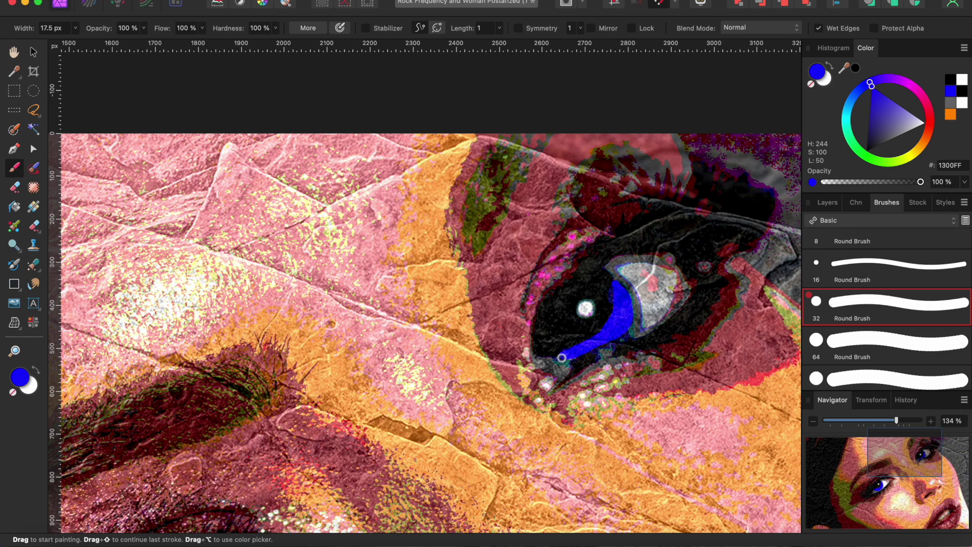
scroll(562, 357, down, 15)
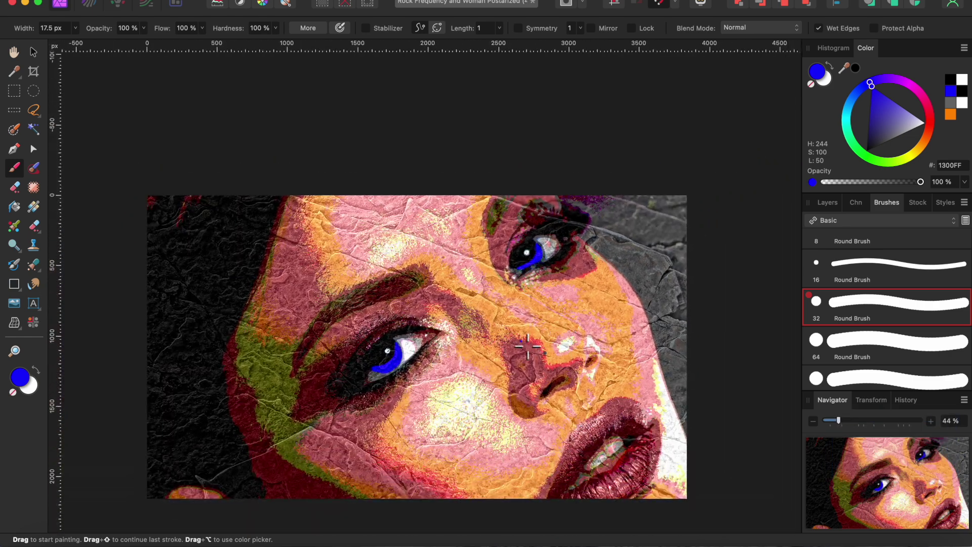
Switch the blue paint layer's blend mode to Color.
scroll(528, 346, down, 2)
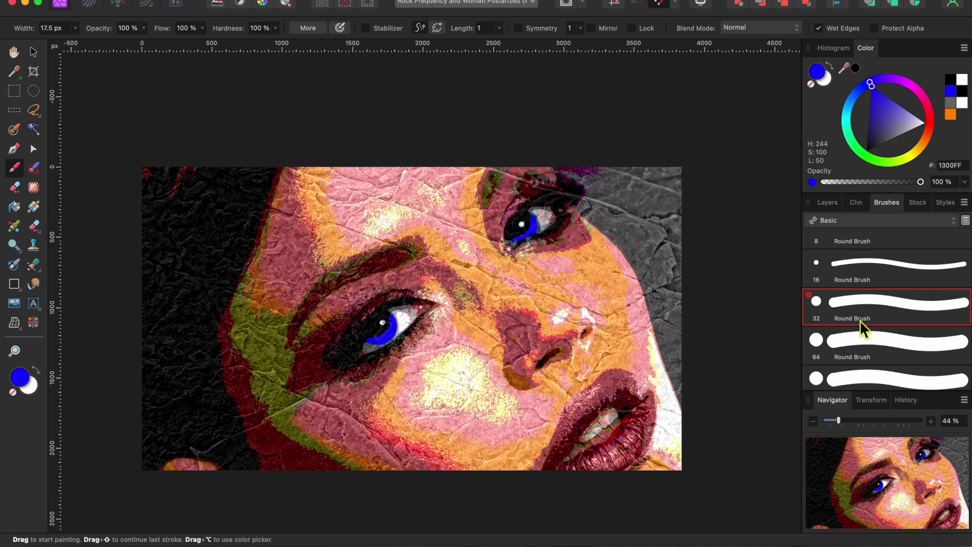
click(828, 205)
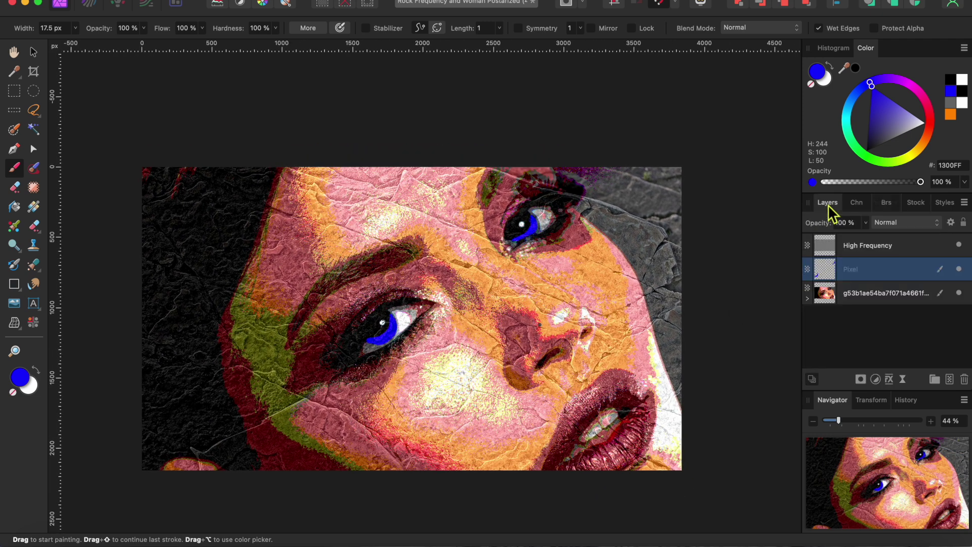
click(909, 222)
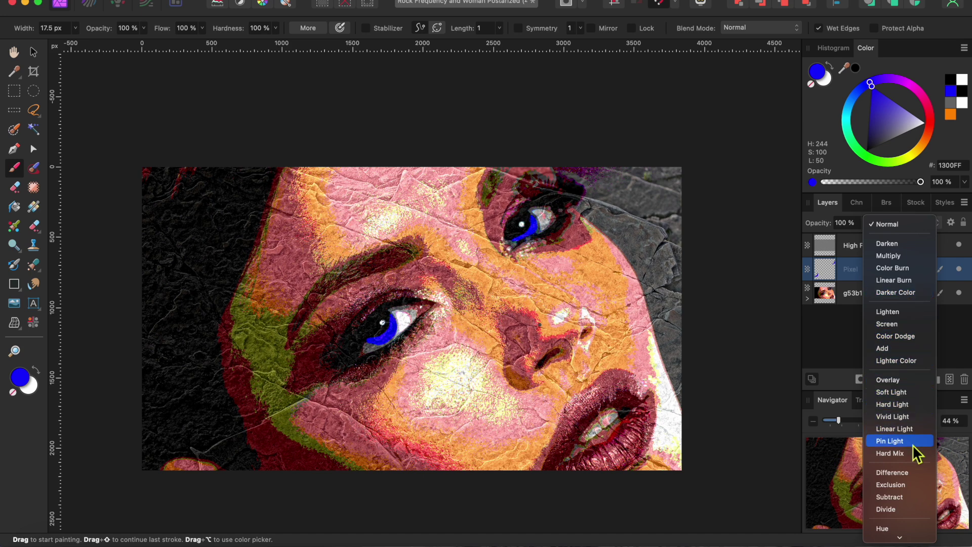
scroll(915, 452, down, 5)
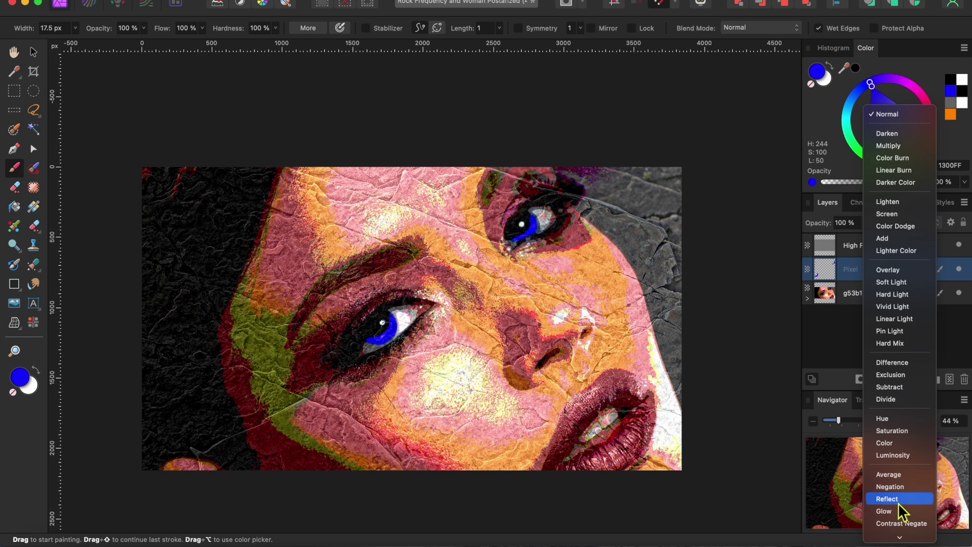
click(894, 444)
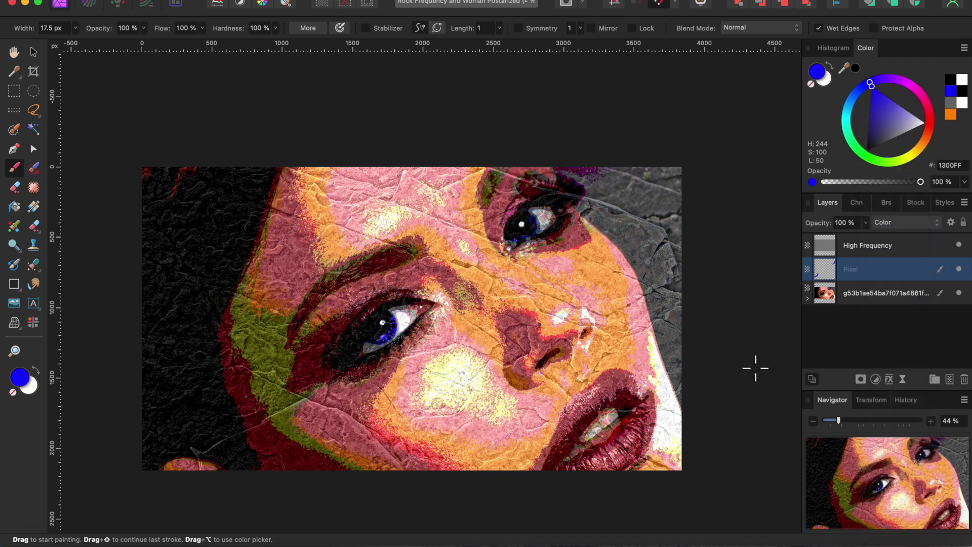
scroll(398, 358, up, 3)
scroll(398, 358, down, 5)
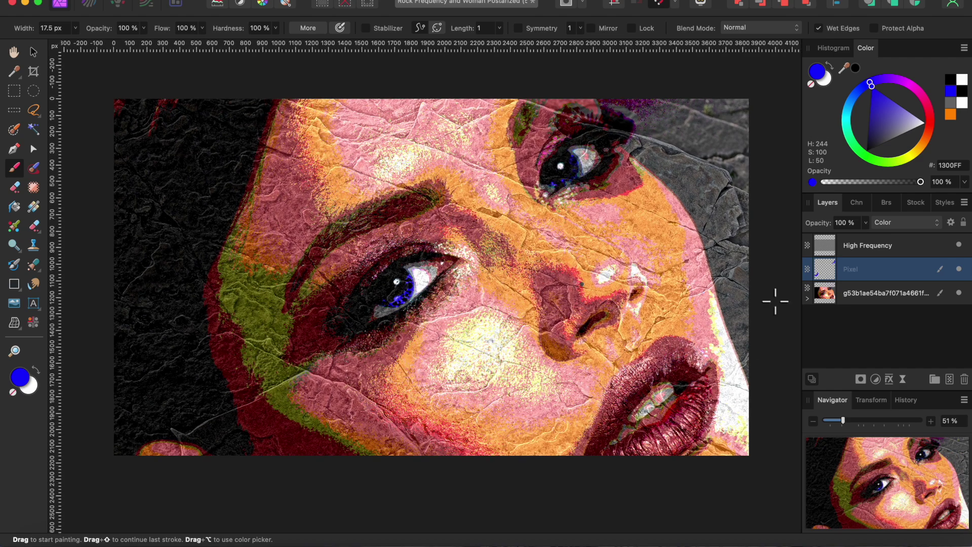
Add a mask to the portrait photo layer and fill it white.
scroll(673, 420, up, 6)
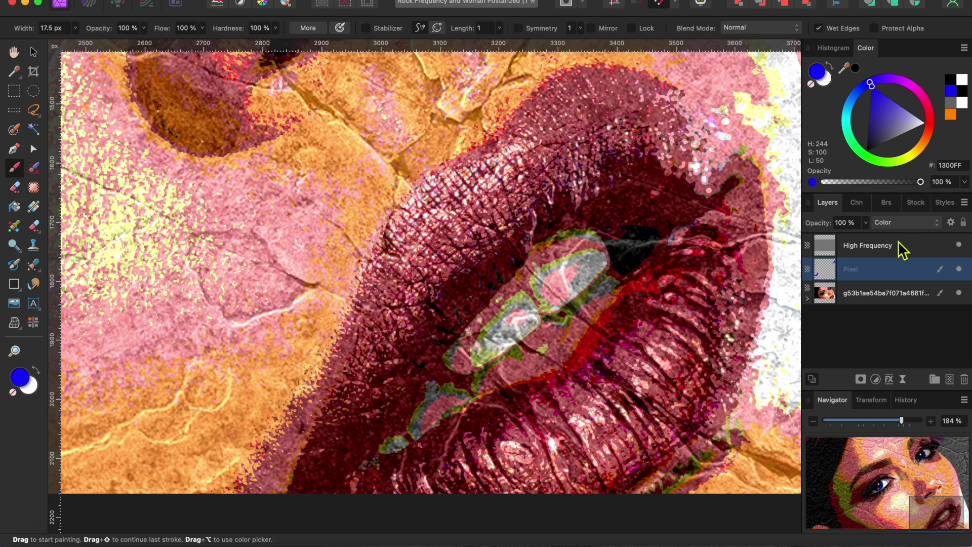
click(871, 294)
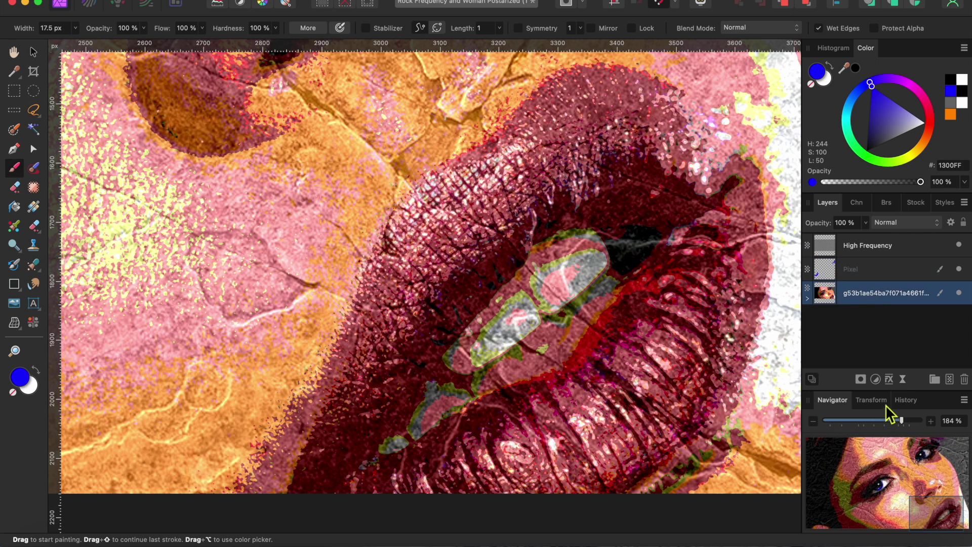
alt+click(864, 384)
key(super+i)
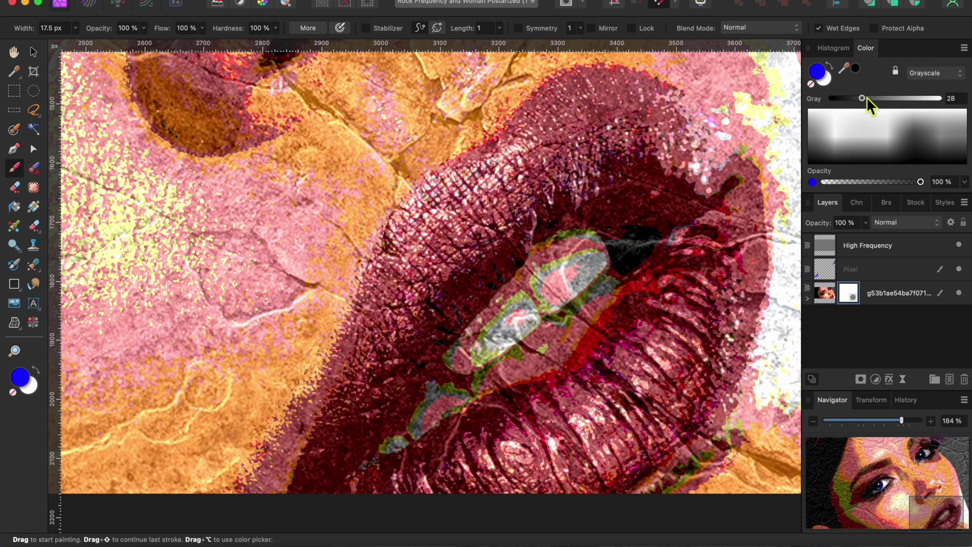
Paint the mask dark grey over the teeth with a roughly 54 px brush.
click(856, 69)
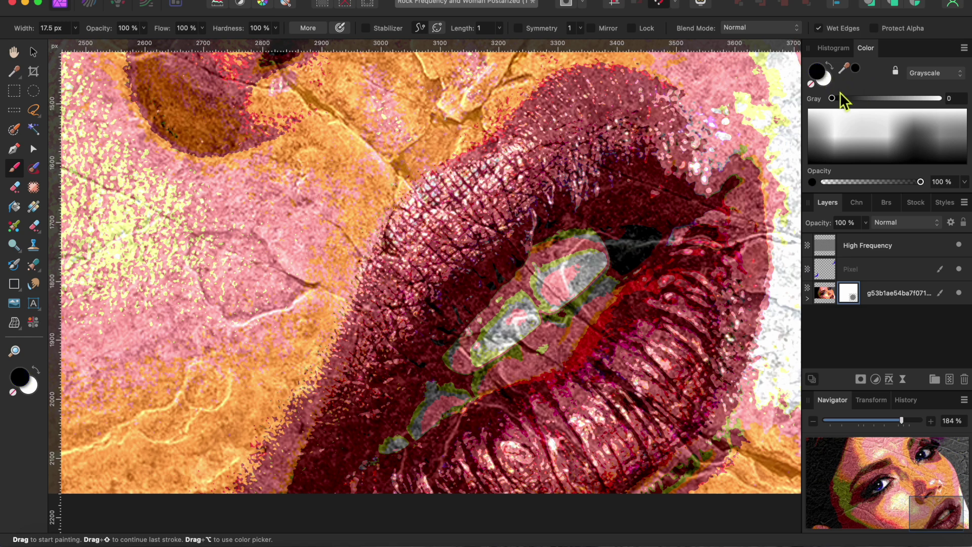
drag(837, 100, 869, 102)
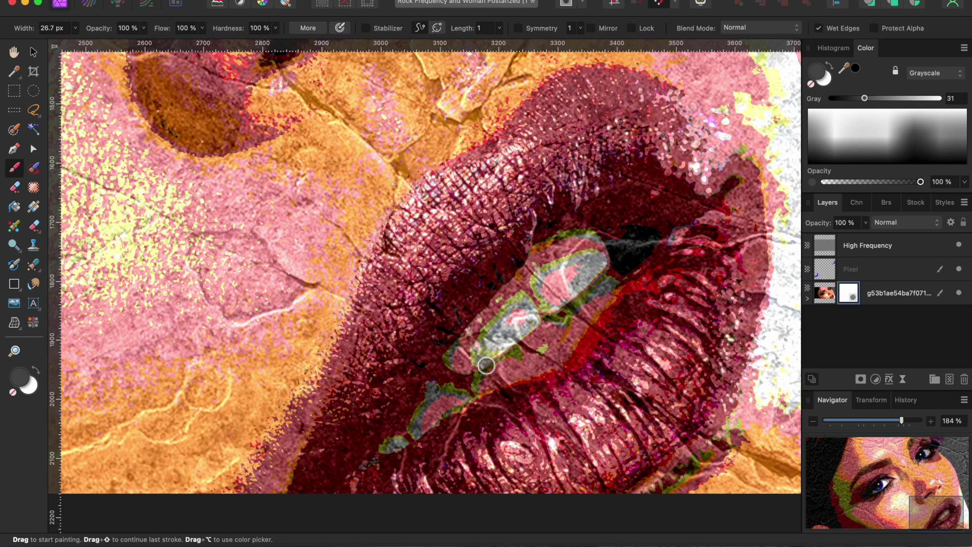
key(bracketright)
key(bracketright)
key(bracketright)
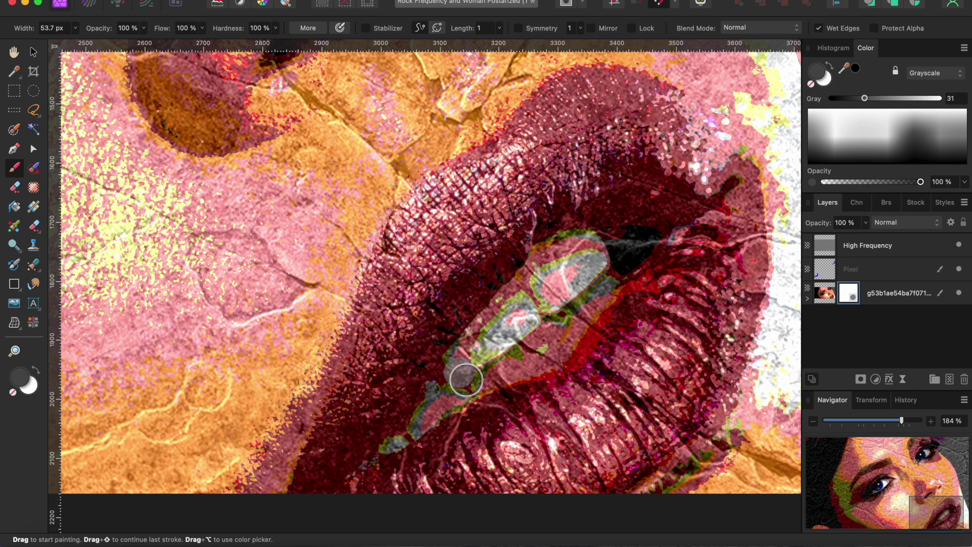
drag(466, 380, 529, 303)
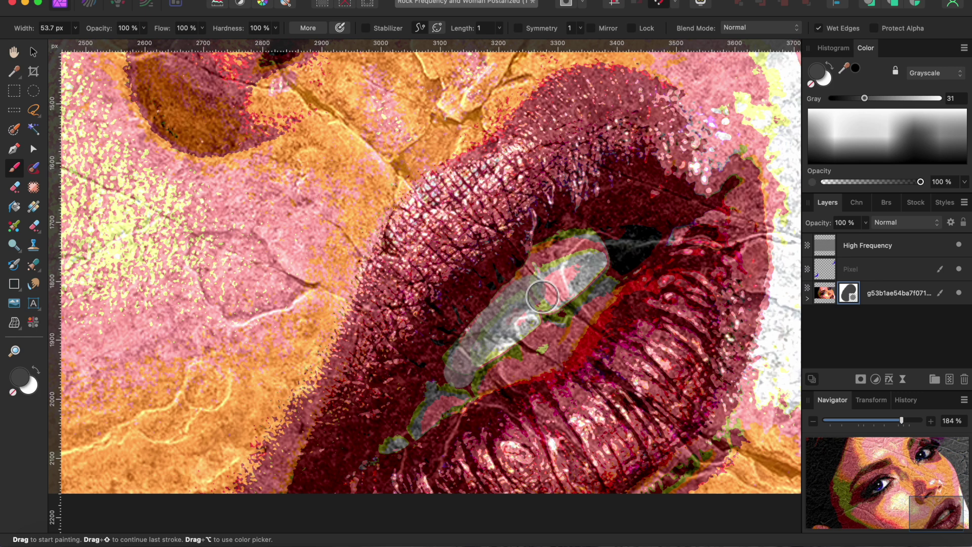
mouse_move(542, 297)
mouse_down()
mouse_move(529, 293)
mouse_move(589, 259)
mouse_move(535, 327)
mouse_move(468, 369)
mouse_up()
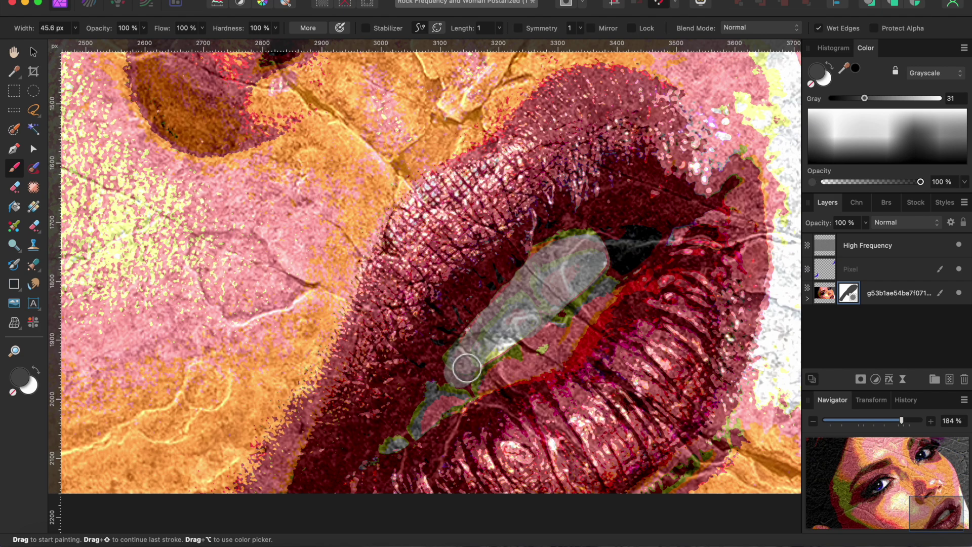
key(bracketleft)
key(bracketleft)
key(bracketleft)
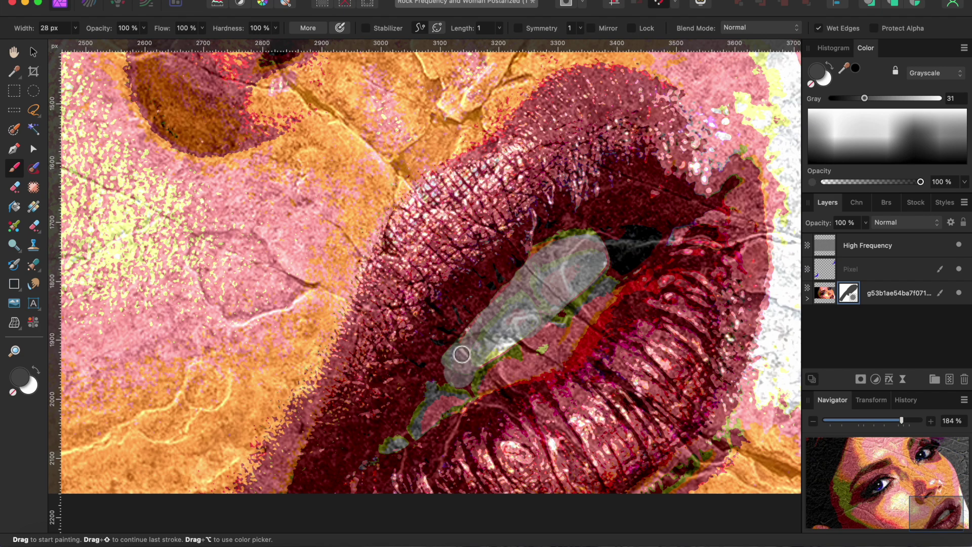
scroll(461, 354, down, 8)
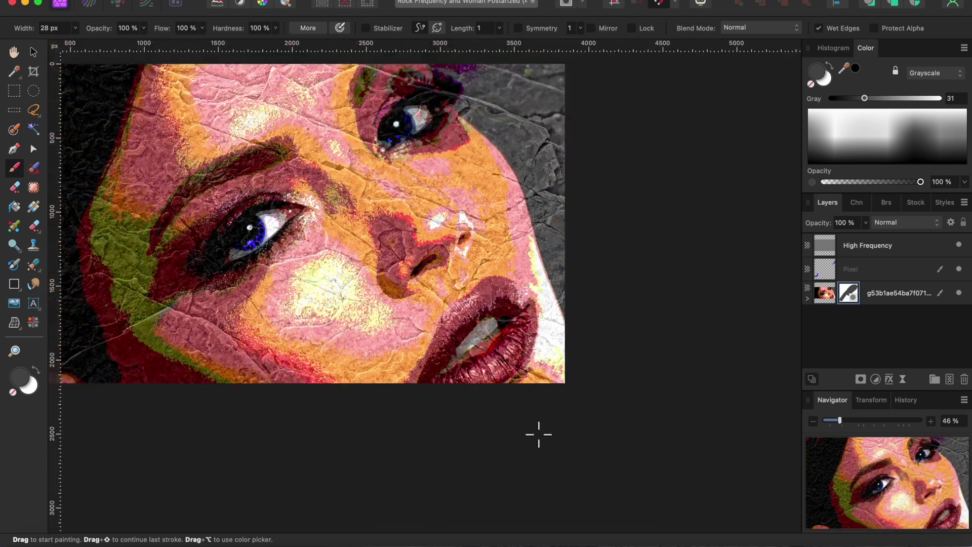
scroll(594, 434, left, 3)
scroll(594, 434, up, 3)
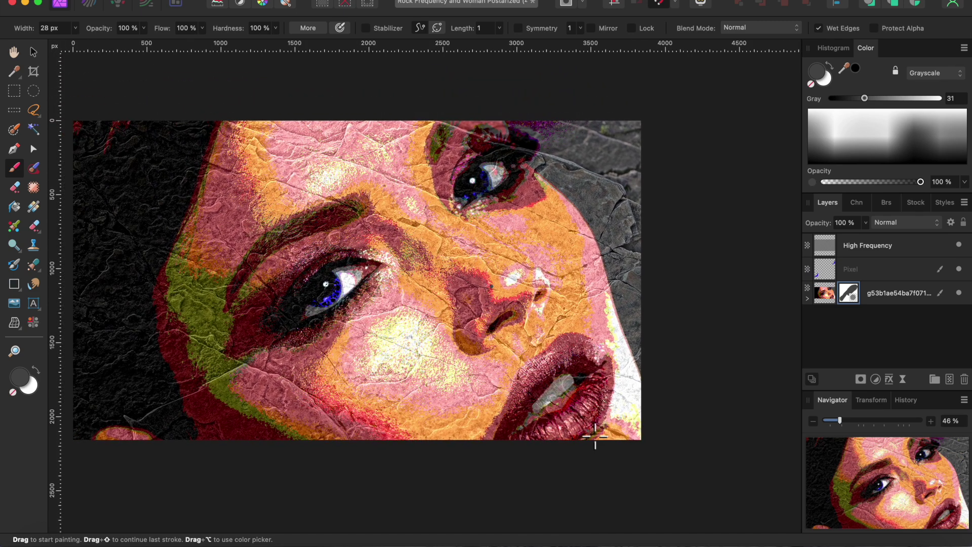
scroll(595, 435, left, 1)
scroll(595, 435, up, 1)
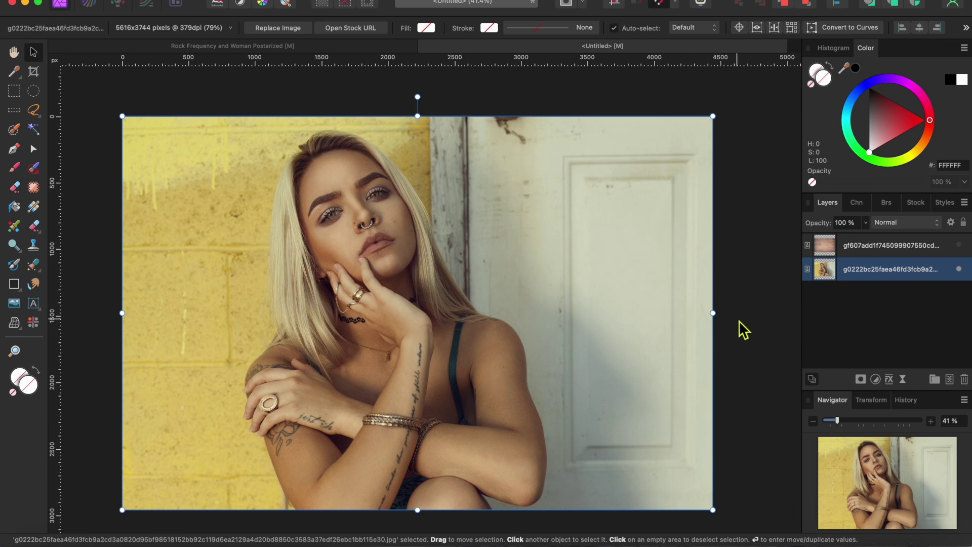
Paint a selection over the woman's body with a roughly 197 px Selection Brush.
click(962, 246)
click(962, 247)
click(14, 130)
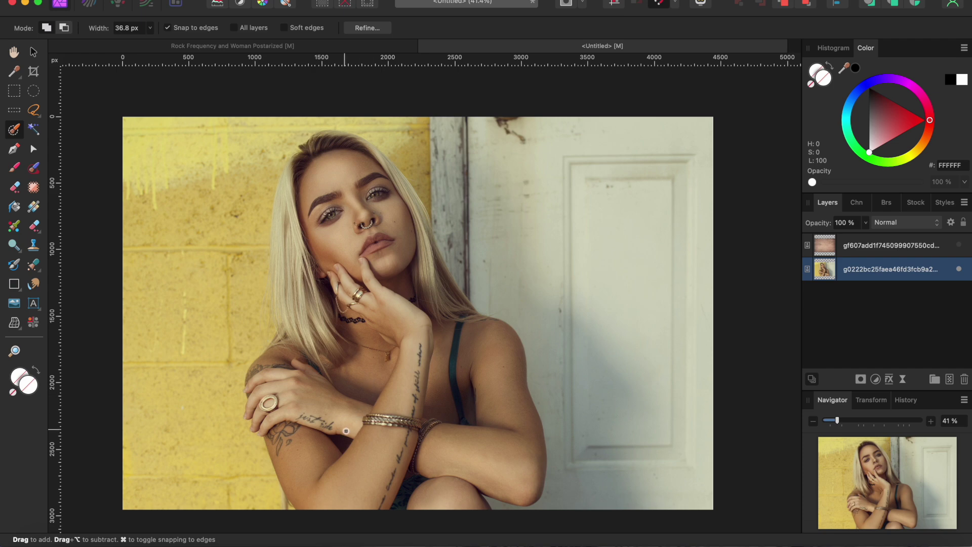
key(bracketright)
key(bracketright)
key(bracketright)
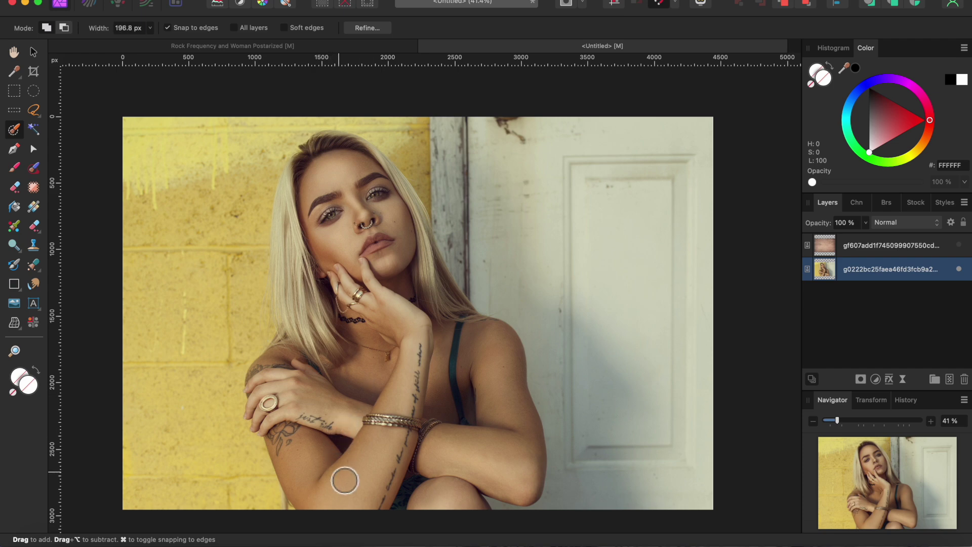
mouse_move(326, 499)
mouse_down()
mouse_move(307, 410)
mouse_move(286, 425)
mouse_move(274, 405)
mouse_move(325, 352)
mouse_move(432, 495)
mouse_move(465, 451)
mouse_move(444, 329)
mouse_move(342, 187)
mouse_move(299, 205)
mouse_move(326, 175)
mouse_move(381, 173)
mouse_move(365, 365)
mouse_up()
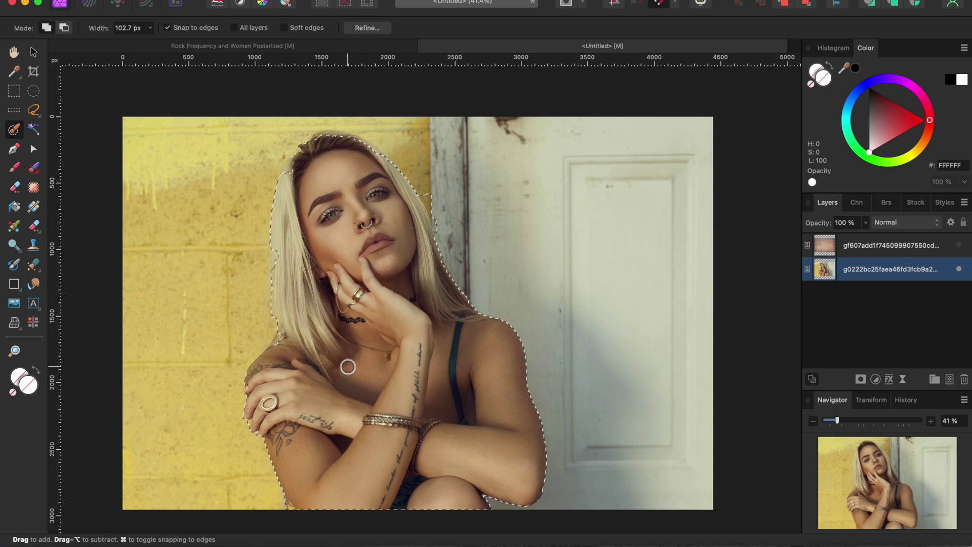
Trim the selection bulge beside her hair using a smaller selection brush.
key(bracketleft)
key(bracketleft)
key(bracketleft)
scroll(283, 319, up, 5)
scroll(257, 359, up, 5)
scroll(257, 358, right, 3)
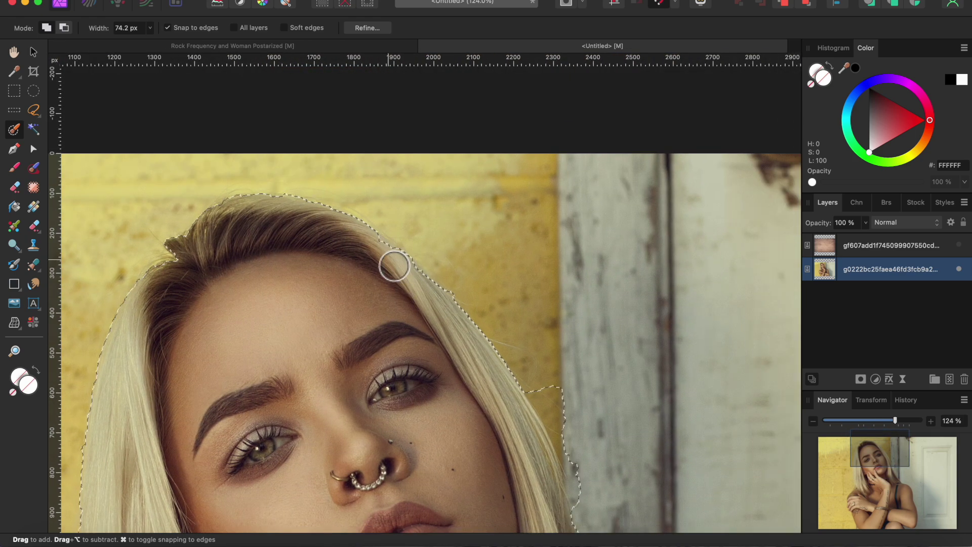
scroll(564, 352, down, 3)
drag(564, 351, 564, 425)
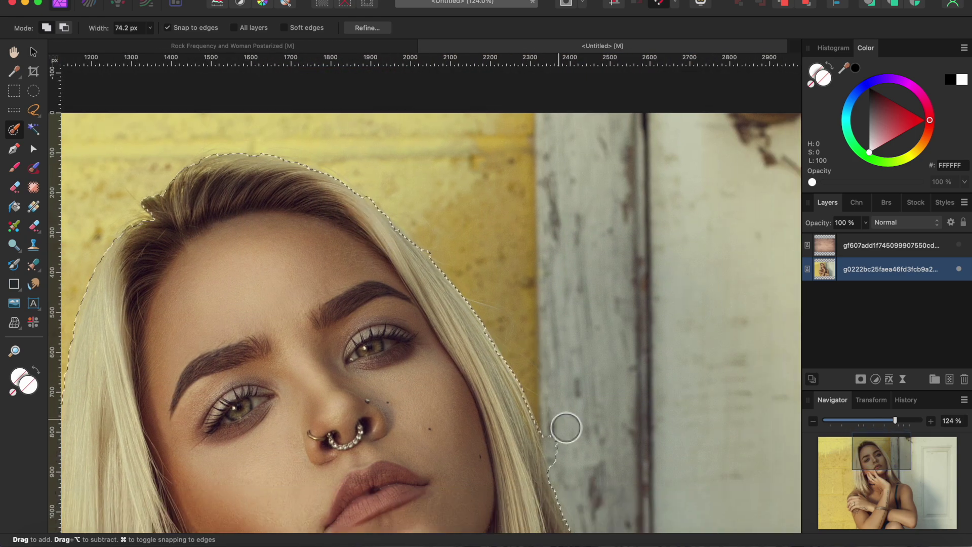
scroll(504, 330, down, 2)
scroll(541, 337, down, 3)
scroll(516, 330, down, 5)
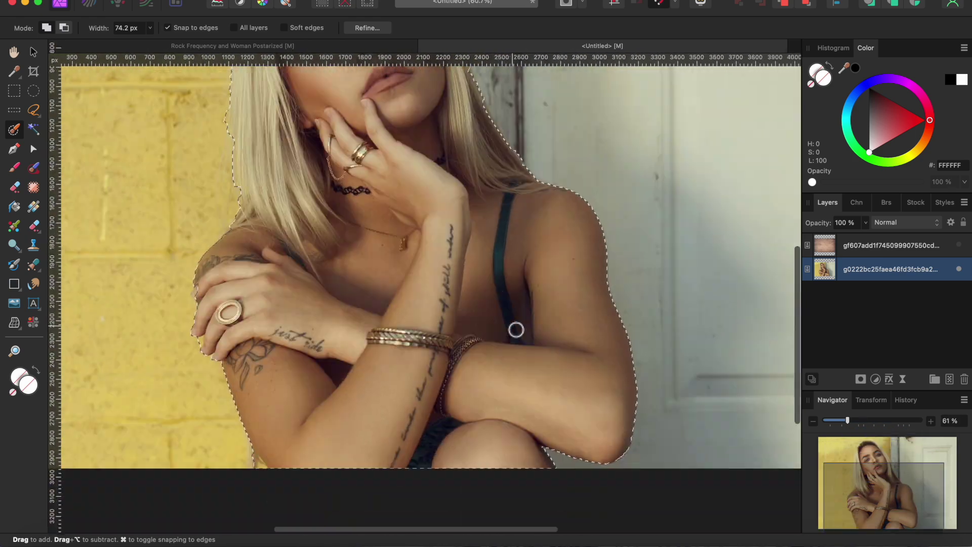
scroll(517, 330, up, 5)
scroll(517, 330, down, 3)
Refine the selection edge along the left side and top of the woman's hair.
click(367, 28)
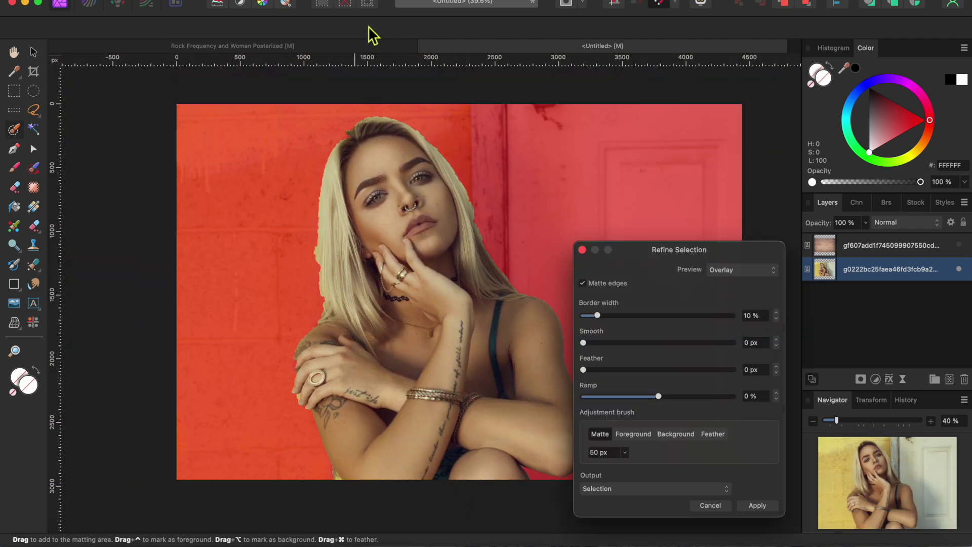
scroll(312, 306, up, 4)
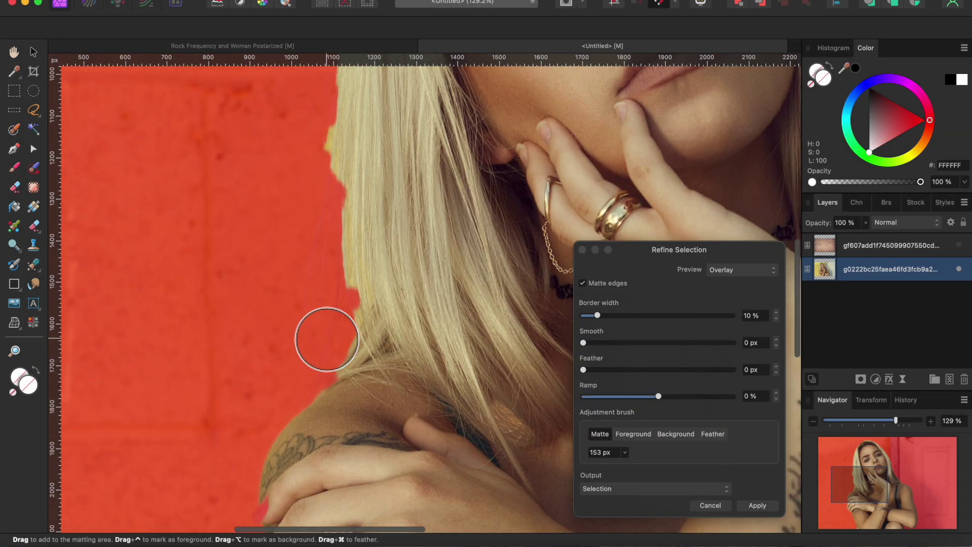
drag(323, 337, 324, 144)
scroll(348, 185, up, 5)
scroll(348, 184, right, 3)
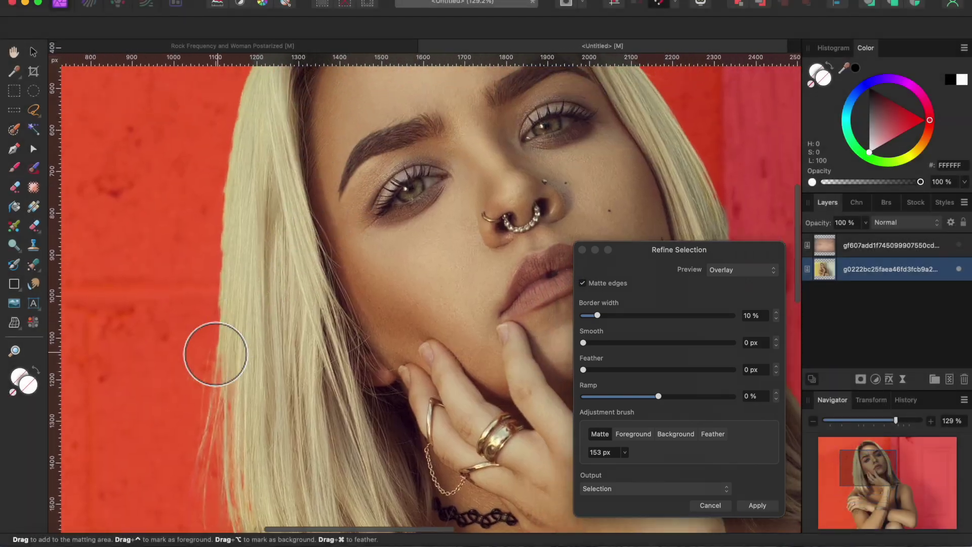
drag(217, 352, 234, 134)
scroll(243, 239, up, 3)
scroll(243, 239, right, 1)
drag(238, 254, 336, 152)
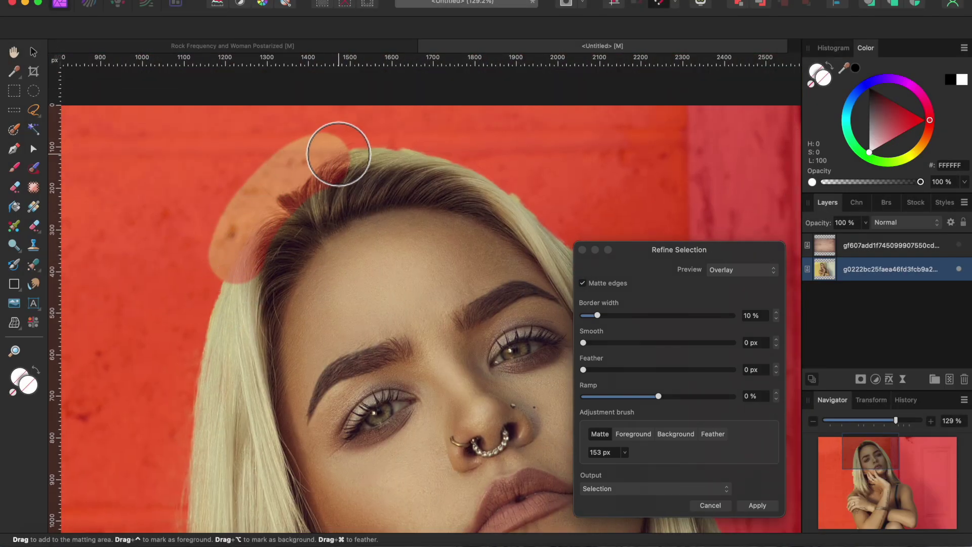
scroll(341, 152, right, 4)
scroll(341, 152, up, 1)
scroll(351, 179, down, 1)
scroll(351, 179, right, 1)
mouse_move(182, 121)
mouse_down()
mouse_move(216, 131)
mouse_move(333, 197)
mouse_move(395, 274)
mouse_up()
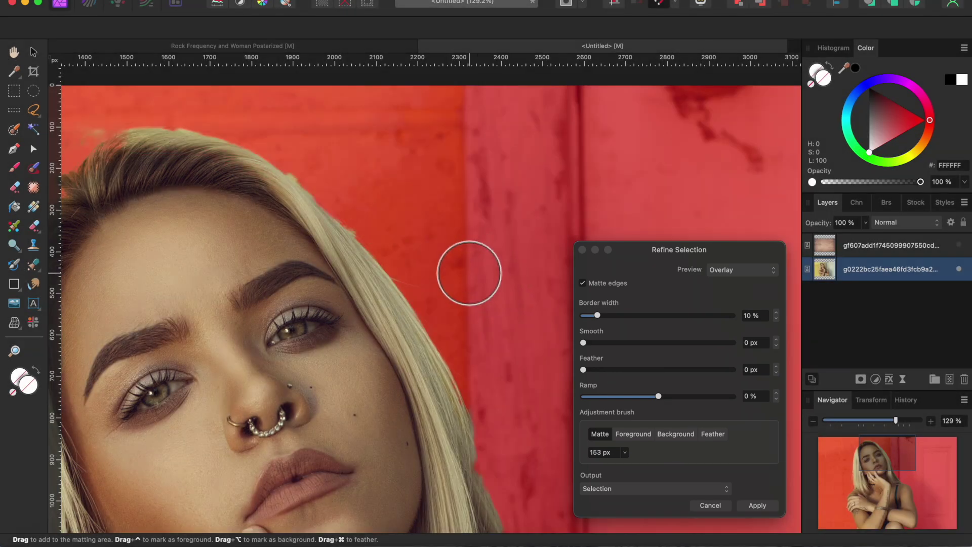
scroll(469, 274, down, 6)
scroll(469, 275, right, 2)
scroll(469, 273, down, 6)
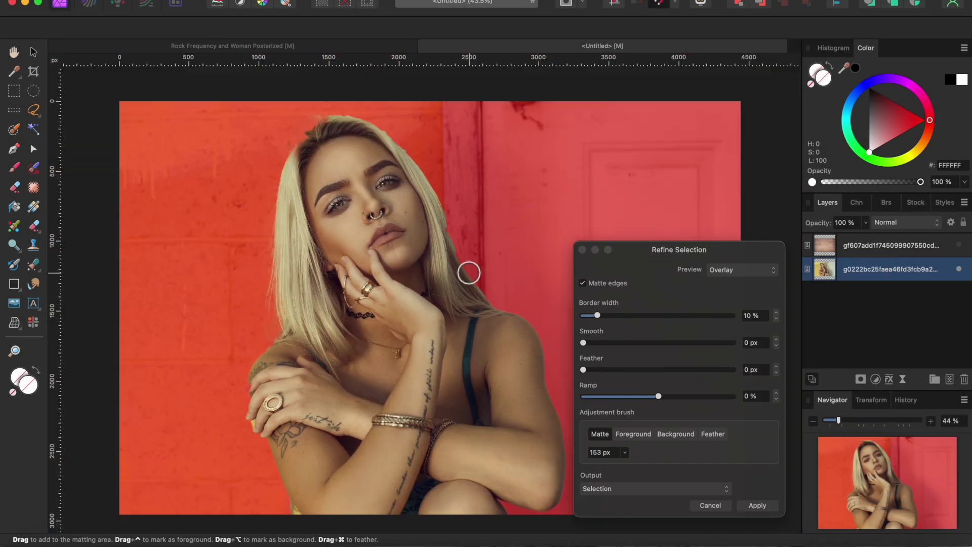
Output the refined selection to a New layer and apply it.
click(696, 488)
click(611, 517)
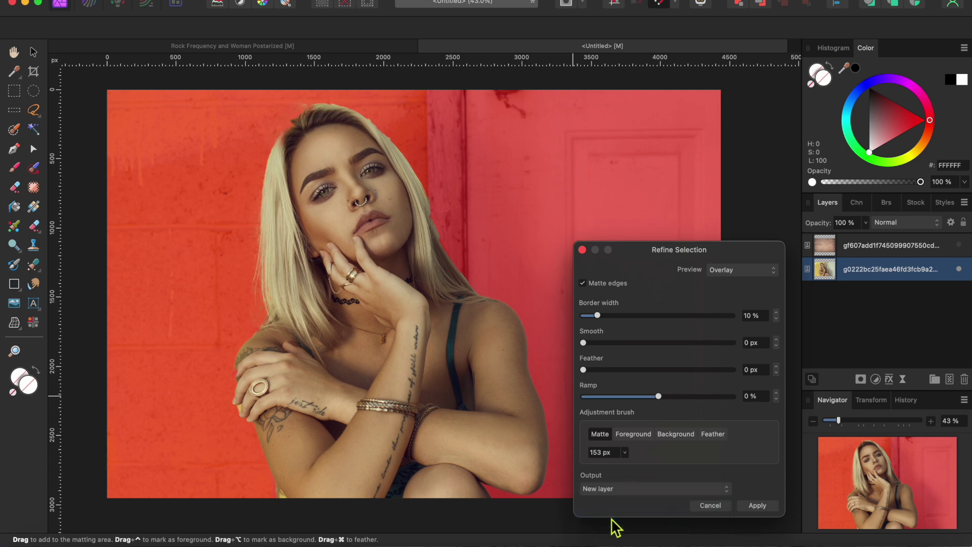
click(760, 505)
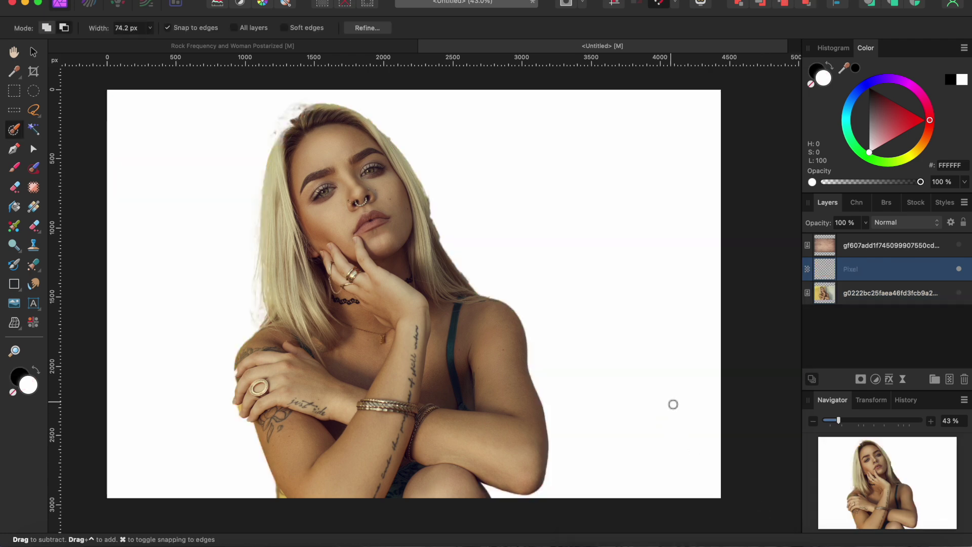
Show the wood texture layer and rotate the document 90° clockwise to portrait.
click(889, 251)
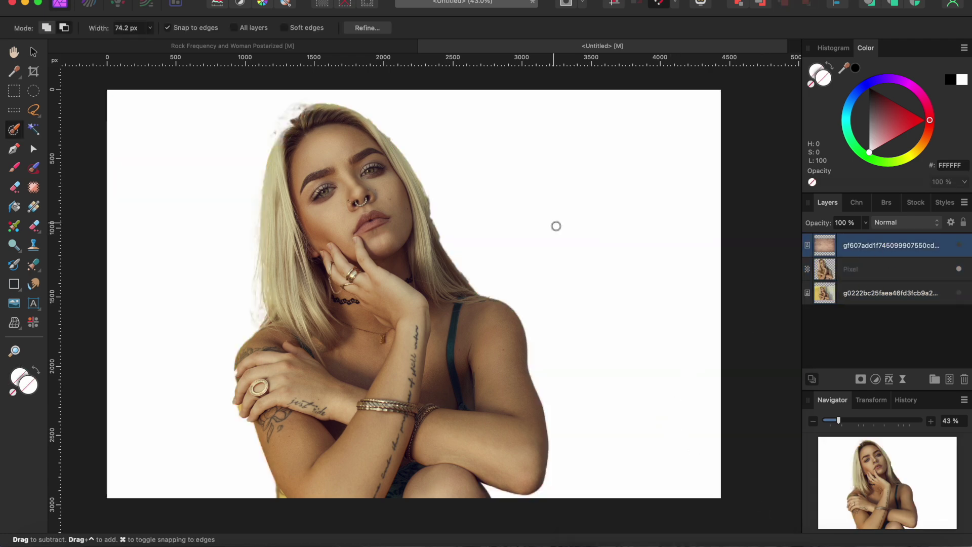
click(960, 246)
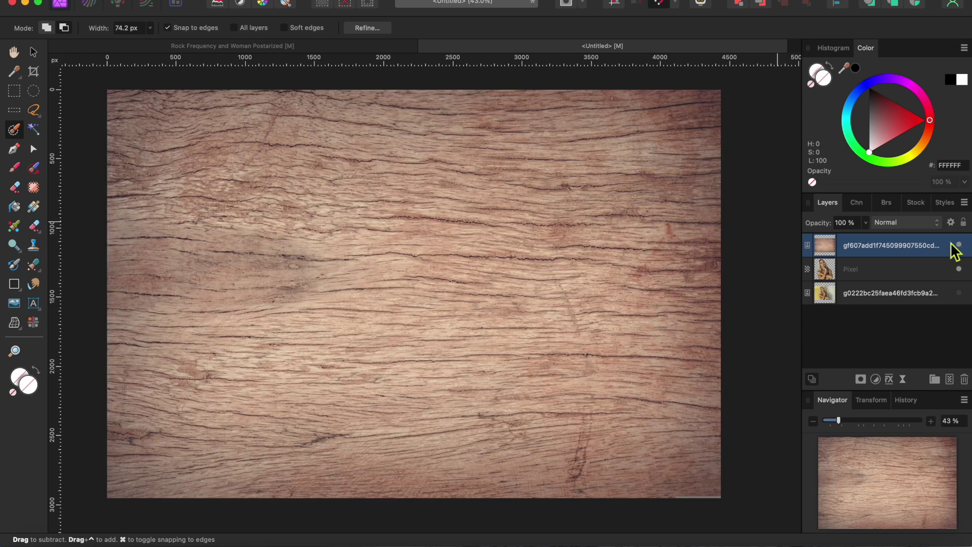
click(212, 0)
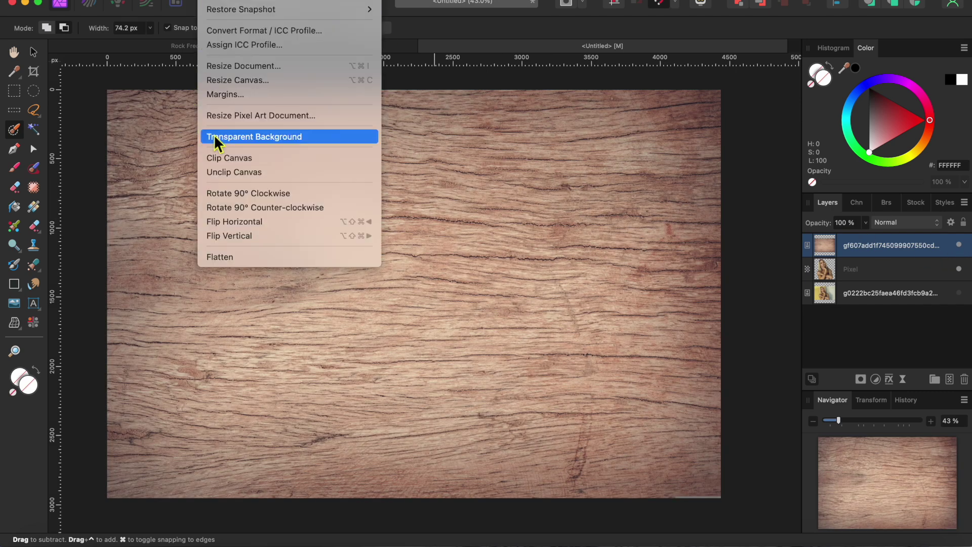
click(251, 194)
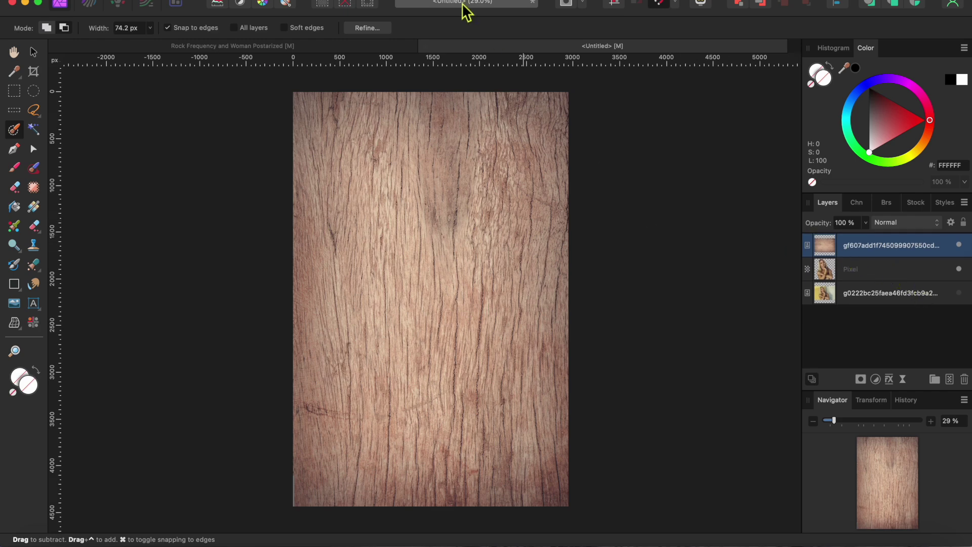
Frequency-separate the wood texture at a 37.6 px radius, then delete the Low Frequency layer.
click(395, 0)
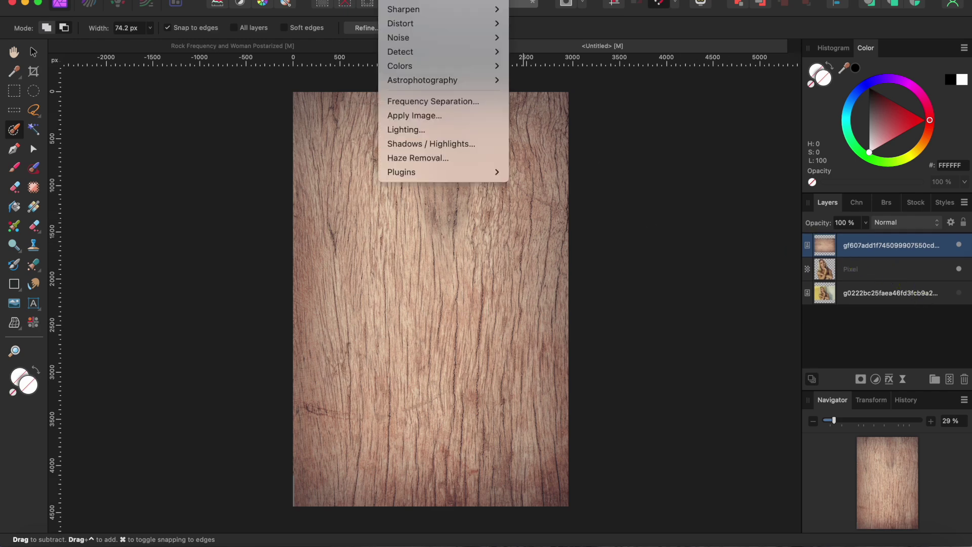
click(439, 101)
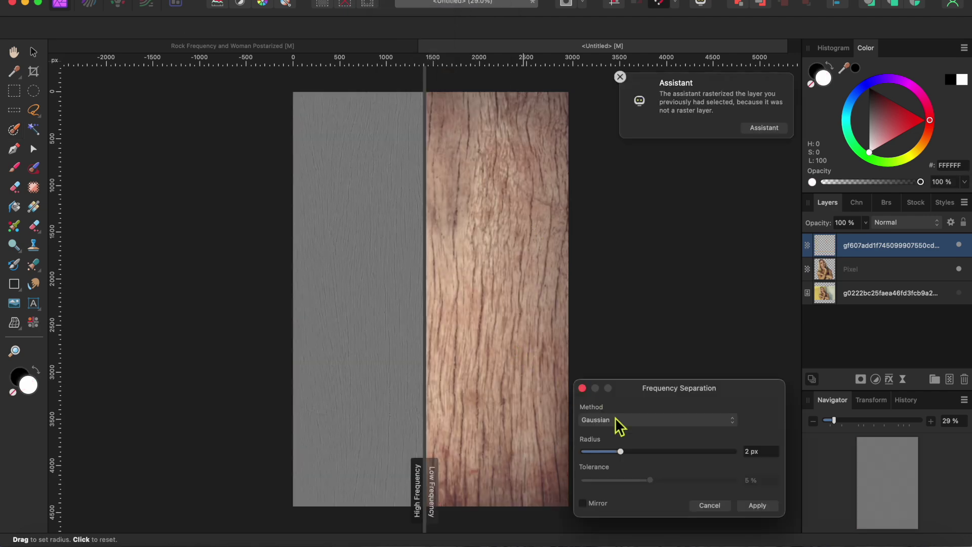
drag(623, 452, 688, 452)
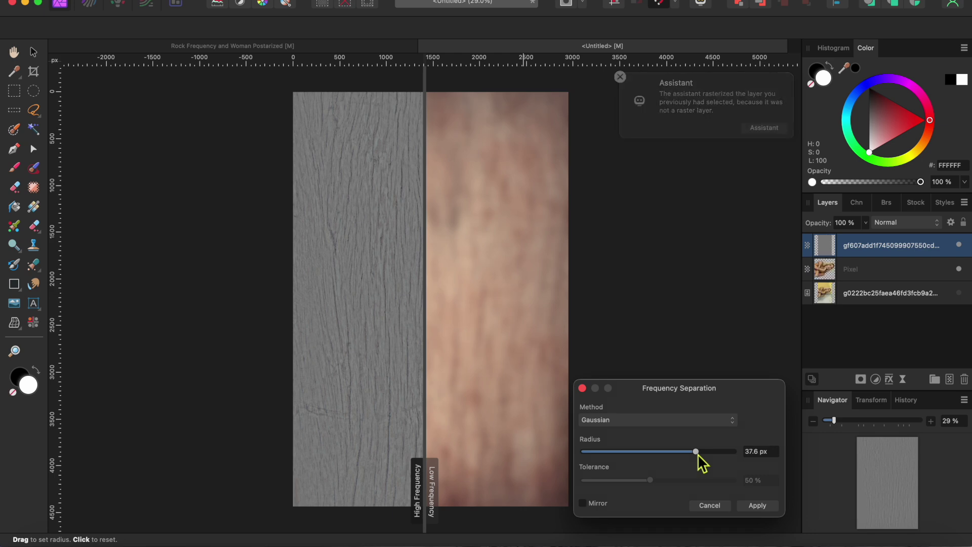
click(757, 505)
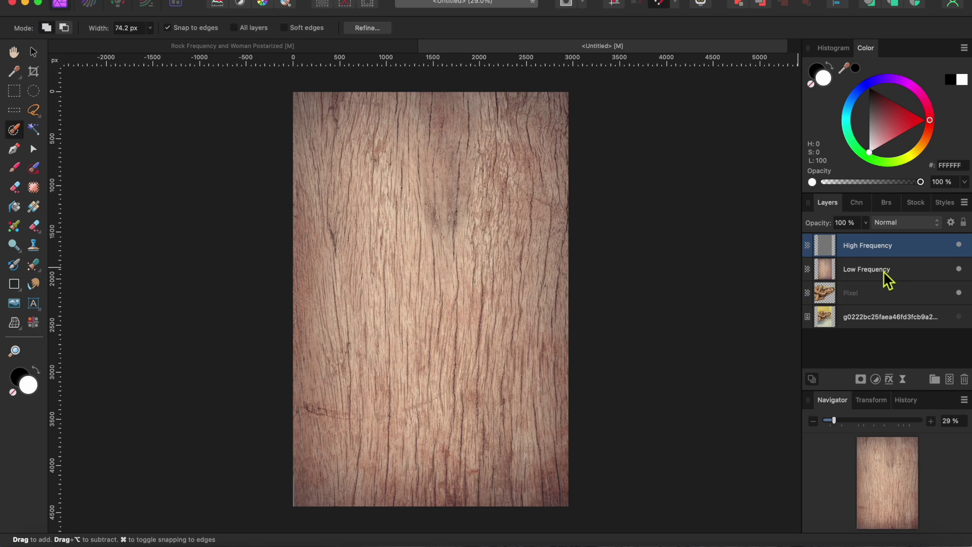
click(887, 279)
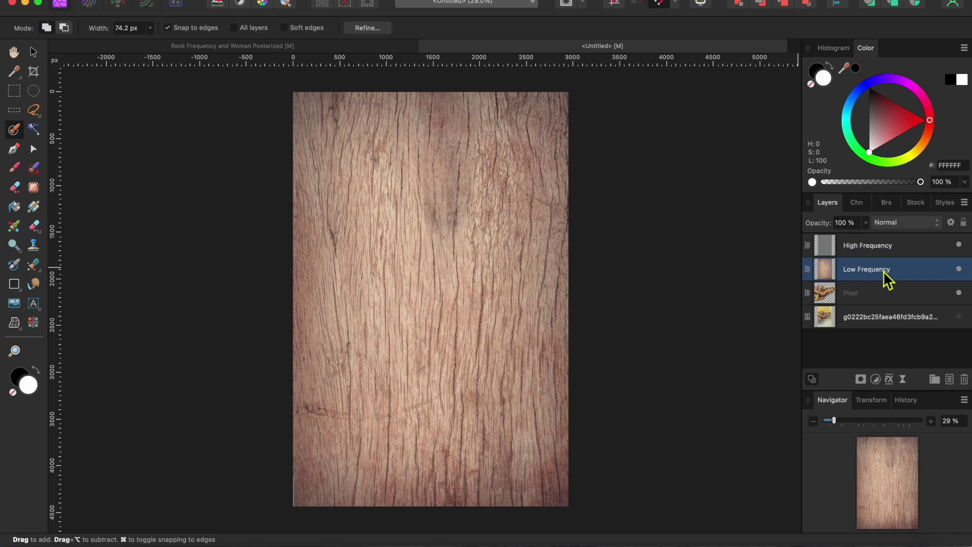
key(Delete)
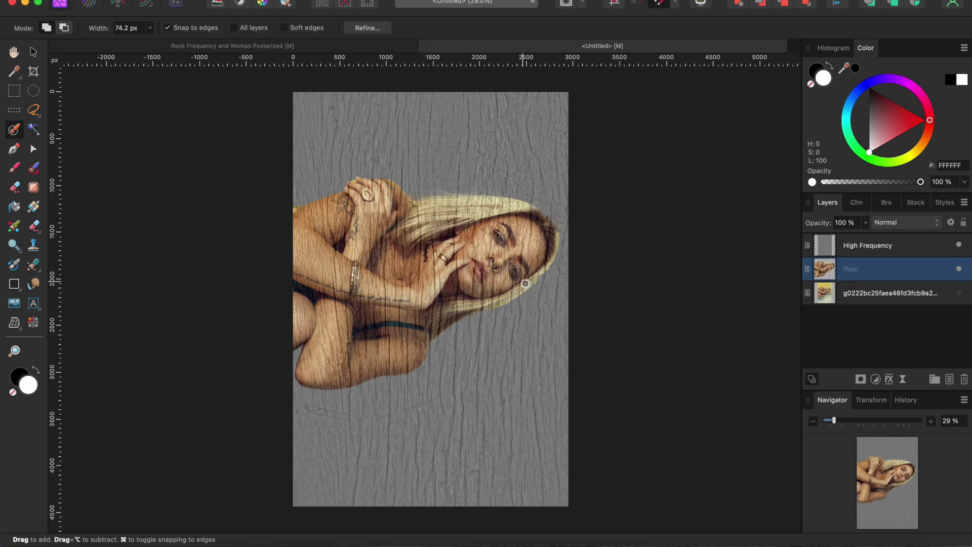
With the Move tool (V), rotate the woman's cut-out upright and enlarge it to fill the canvas.
key(v)
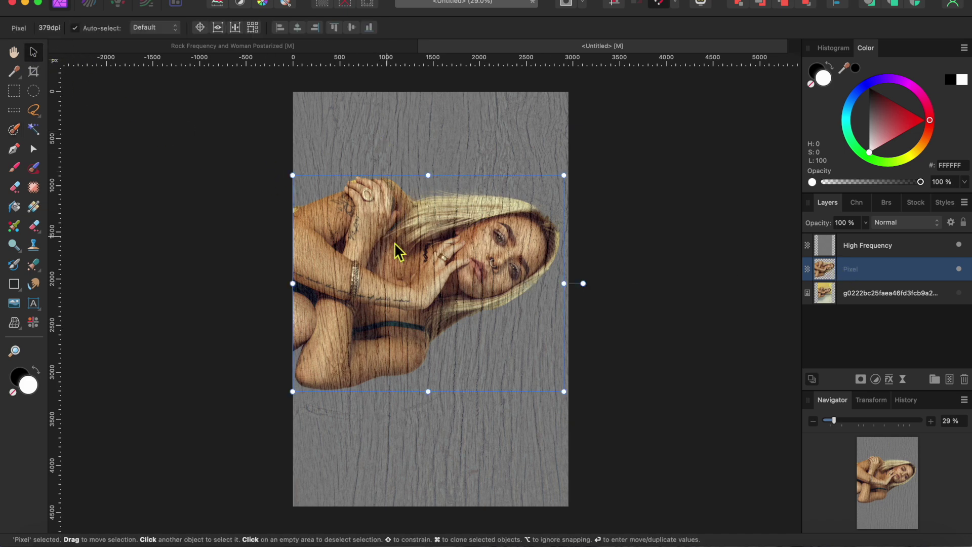
drag(585, 289, 431, 152)
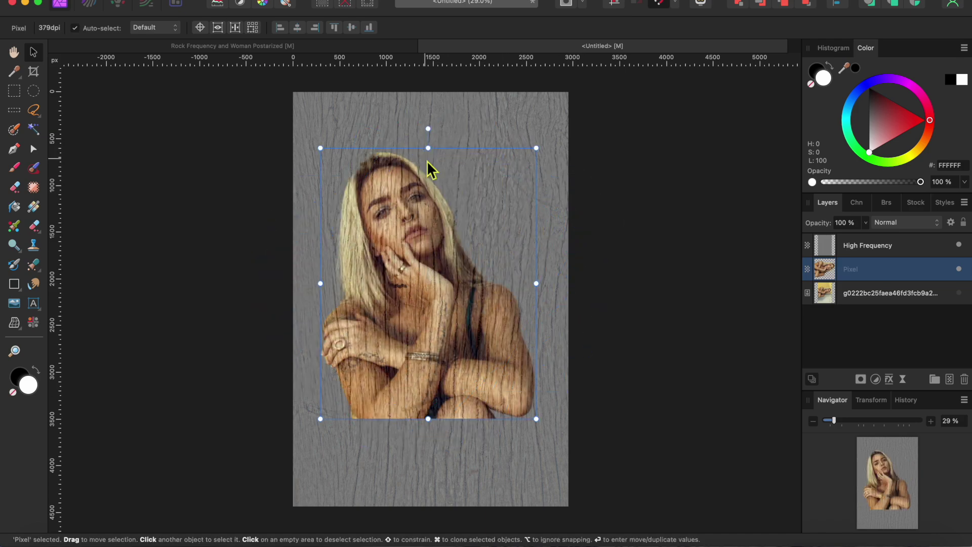
drag(441, 333, 415, 420)
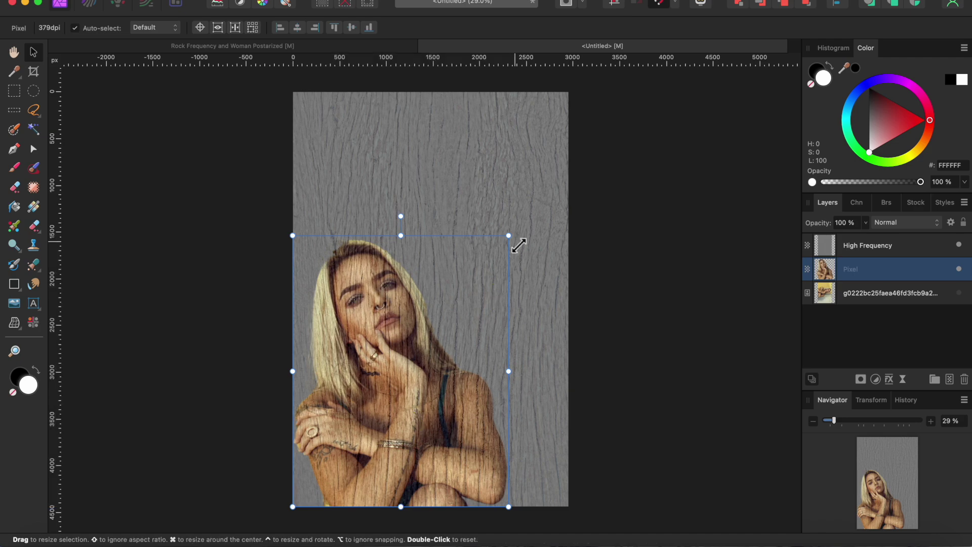
drag(509, 237, 626, 99)
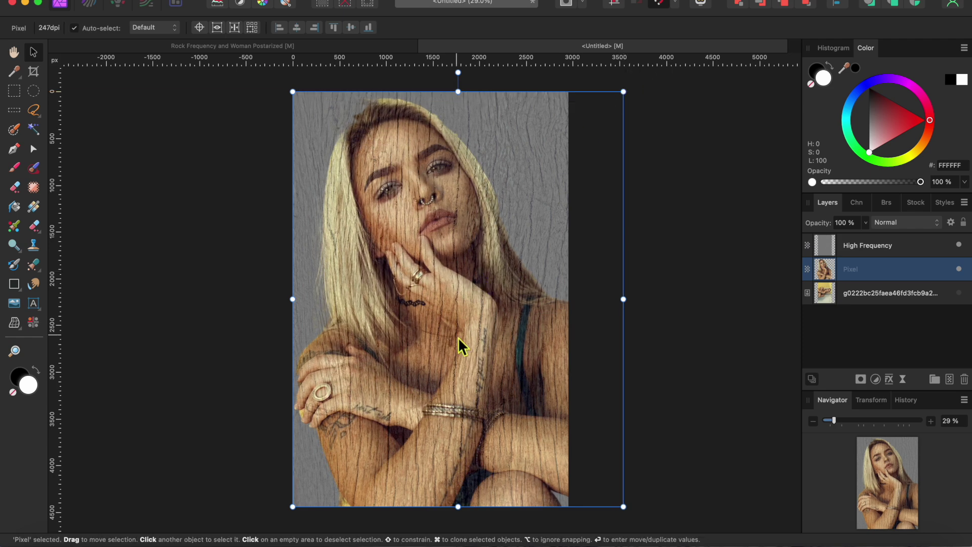
drag(460, 343, 440, 362)
Nest a Recolor adjustment in the woman's Pixel layer with saturation 38% and hue 30.9°.
click(709, 301)
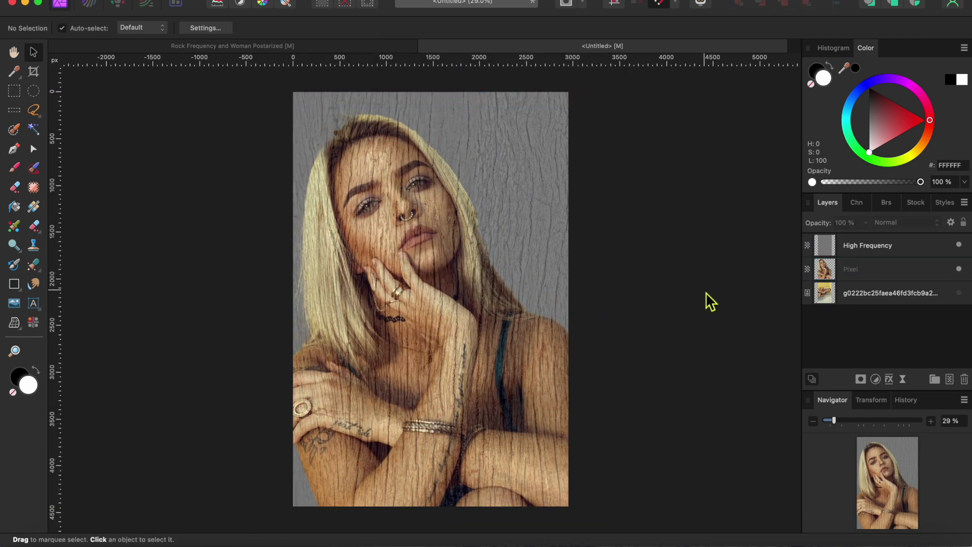
click(876, 379)
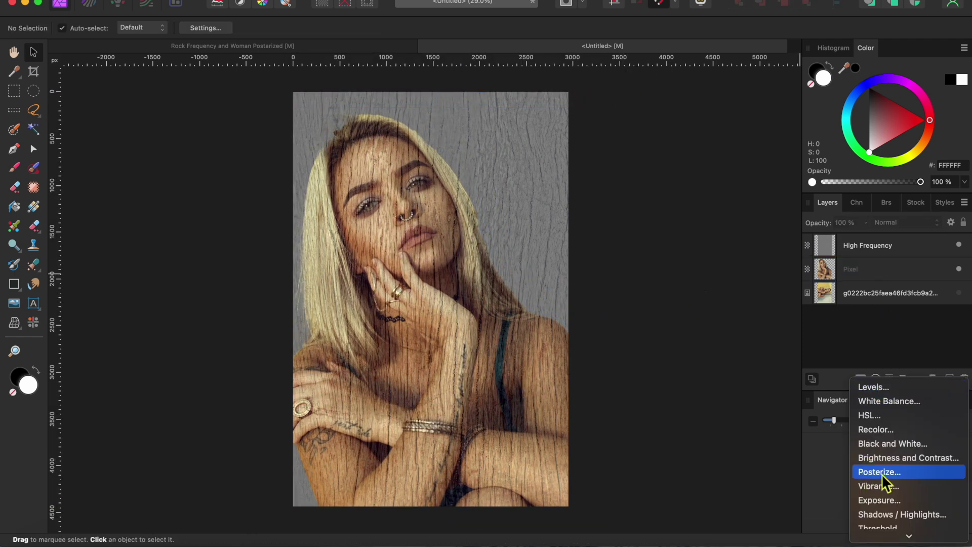
scroll(889, 504, down, 3)
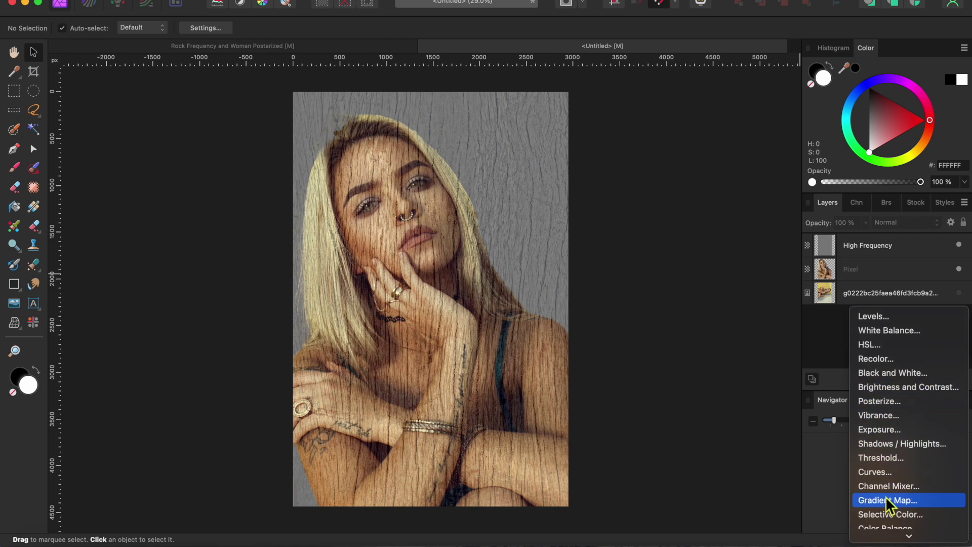
click(871, 359)
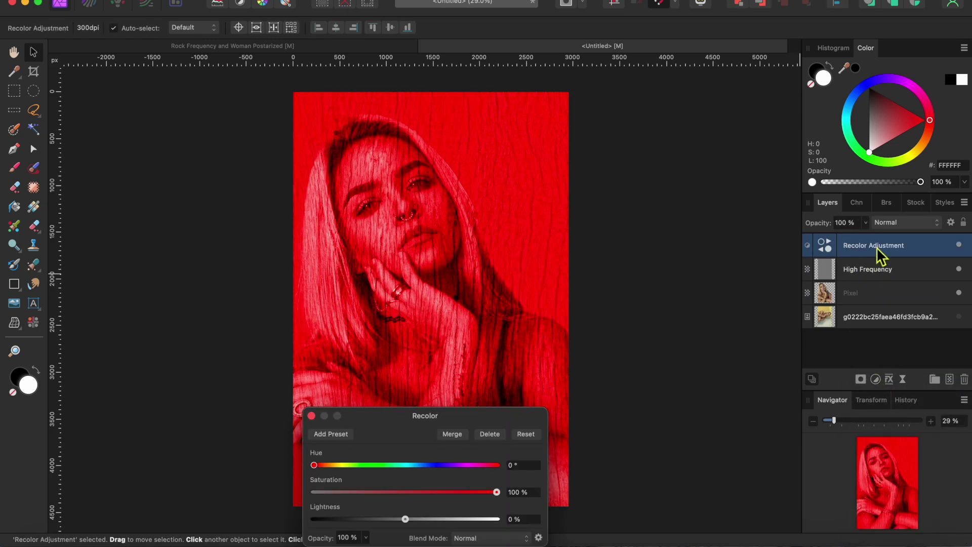
drag(882, 255, 890, 304)
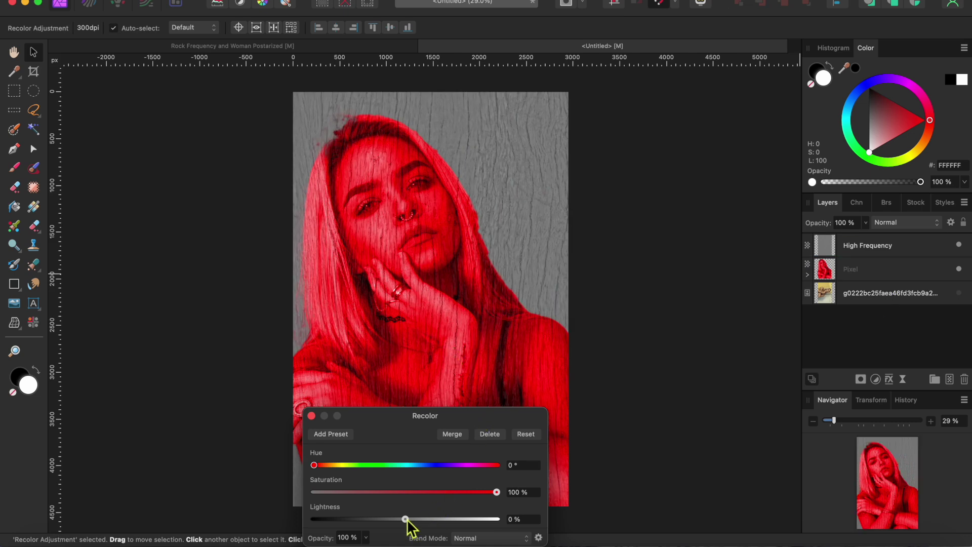
drag(497, 492, 385, 492)
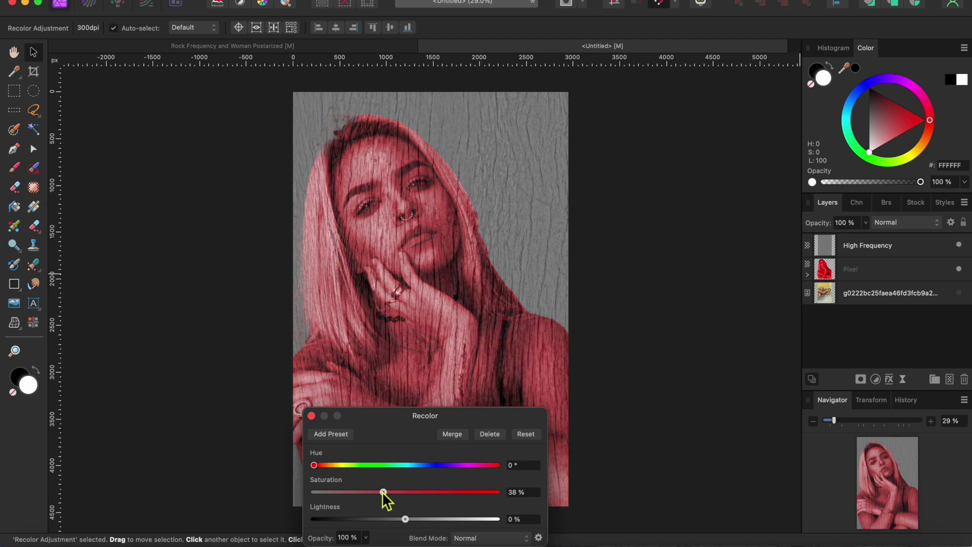
drag(315, 466, 334, 472)
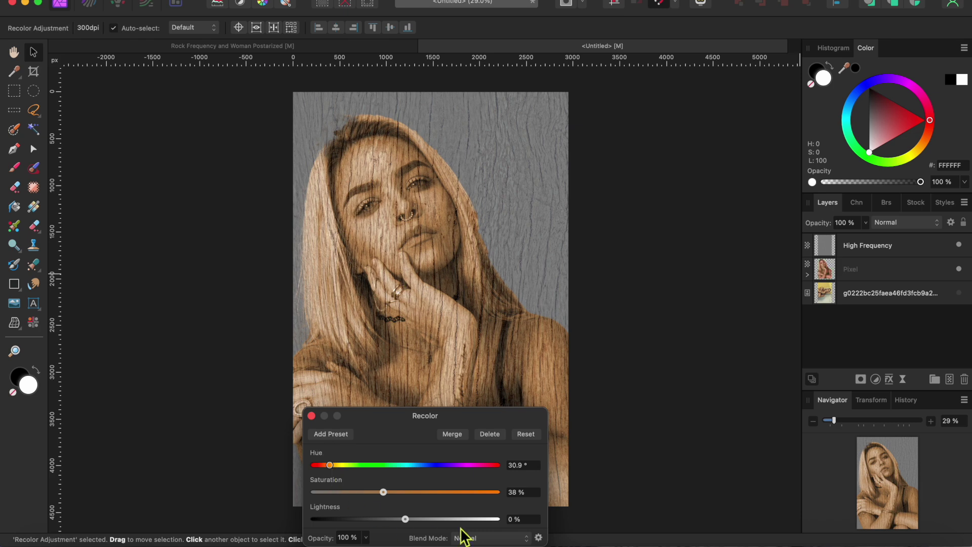
click(312, 415)
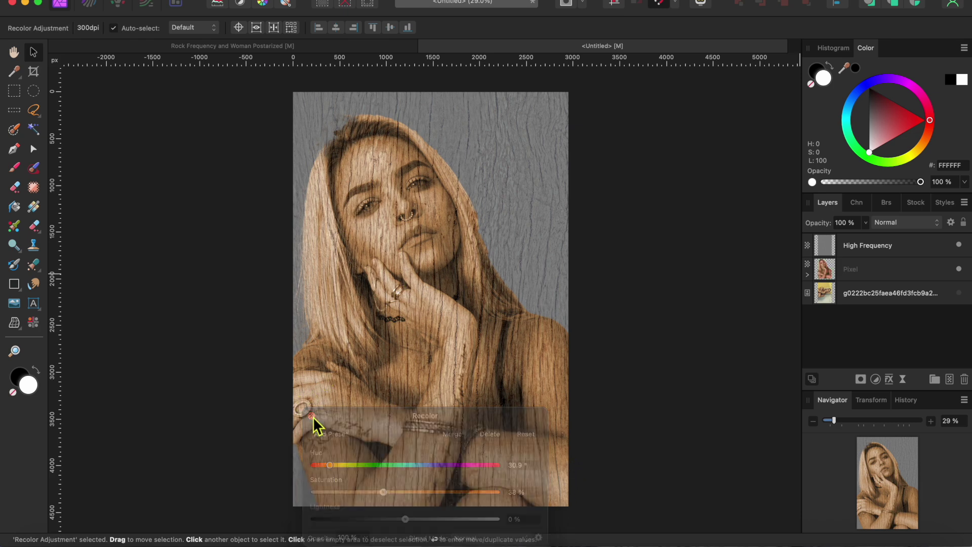
click(698, 313)
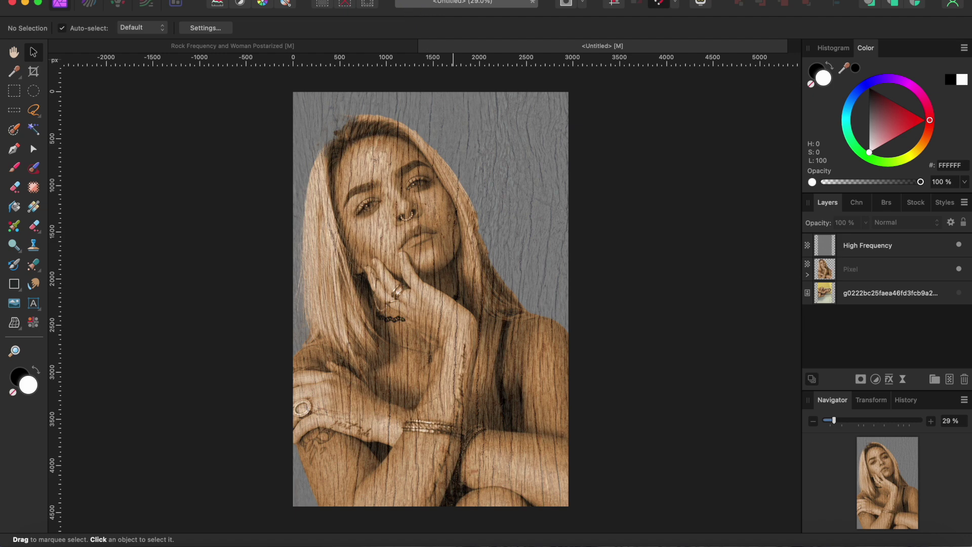
Add a fill layer just above the background photo and colour it brown #8D6A37.
right_click(255, 274)
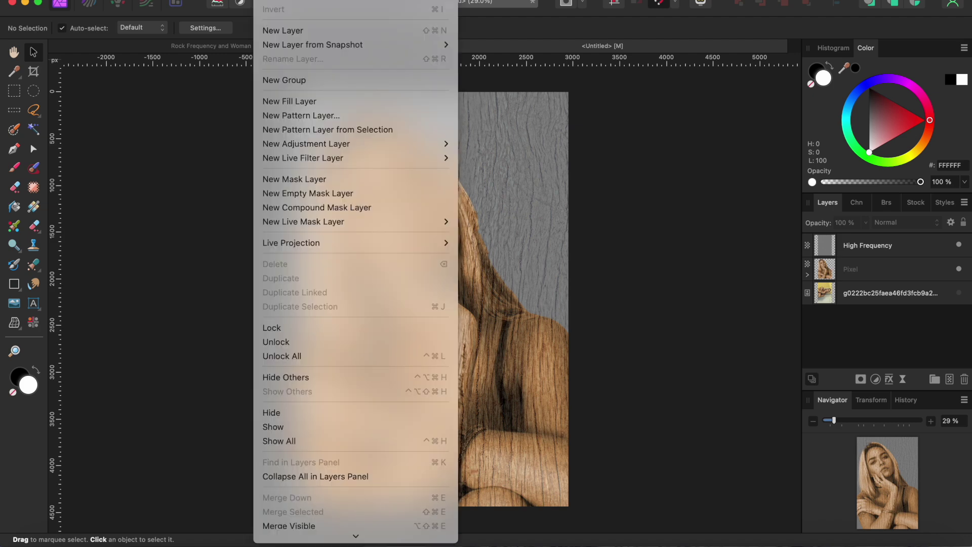
click(289, 102)
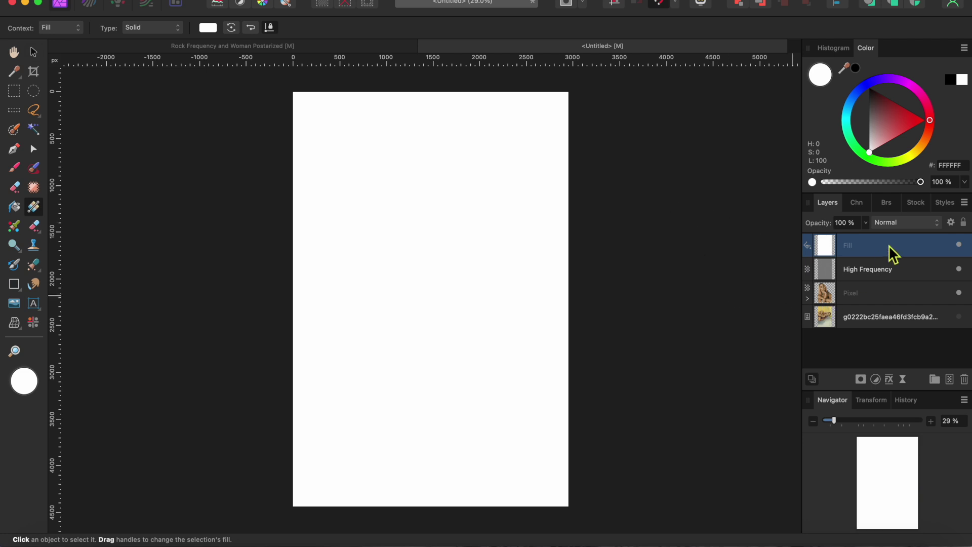
drag(889, 245, 881, 306)
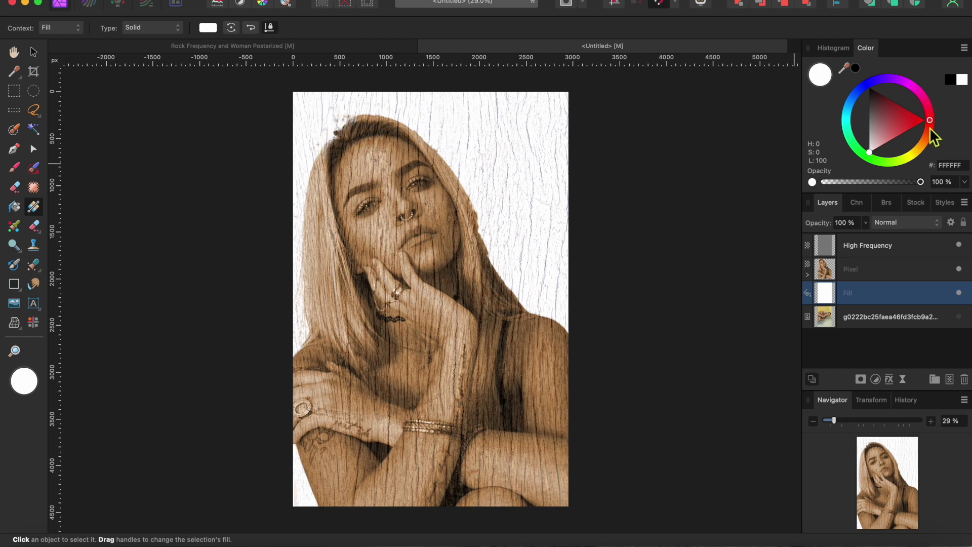
drag(932, 123, 886, 119)
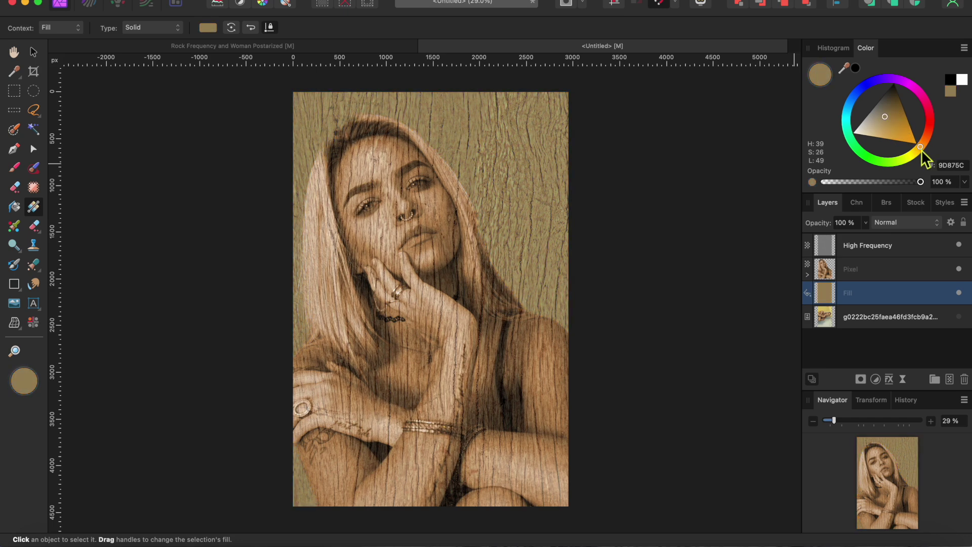
drag(921, 150, 921, 154)
mouse_move(887, 117)
mouse_down()
mouse_move(894, 132)
mouse_move(901, 120)
mouse_move(885, 107)
mouse_move(908, 148)
mouse_move(904, 120)
mouse_move(911, 130)
mouse_move(905, 142)
mouse_move(893, 115)
mouse_up()
drag(919, 148, 923, 146)
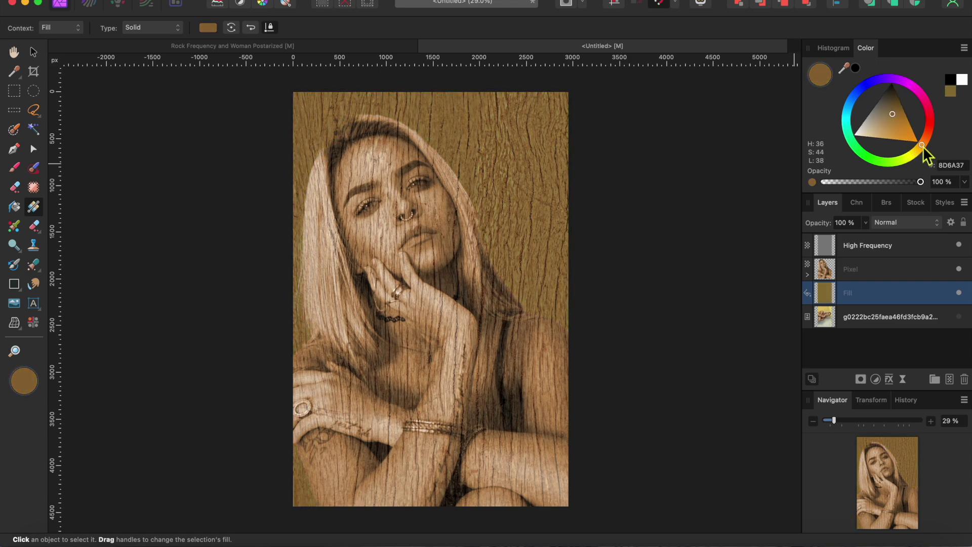